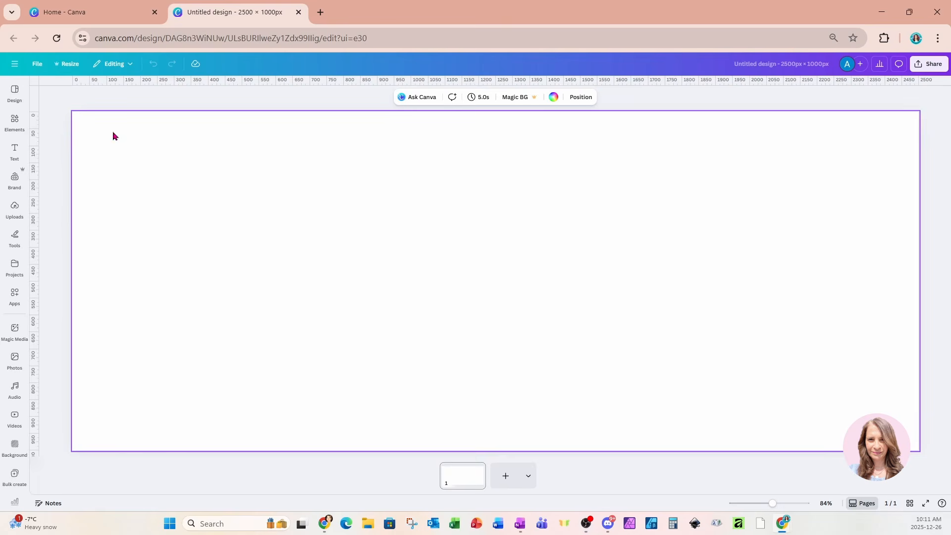
- Set the blank page's background colour to black from the Easy As 123abc palette
left_click(39, 68)
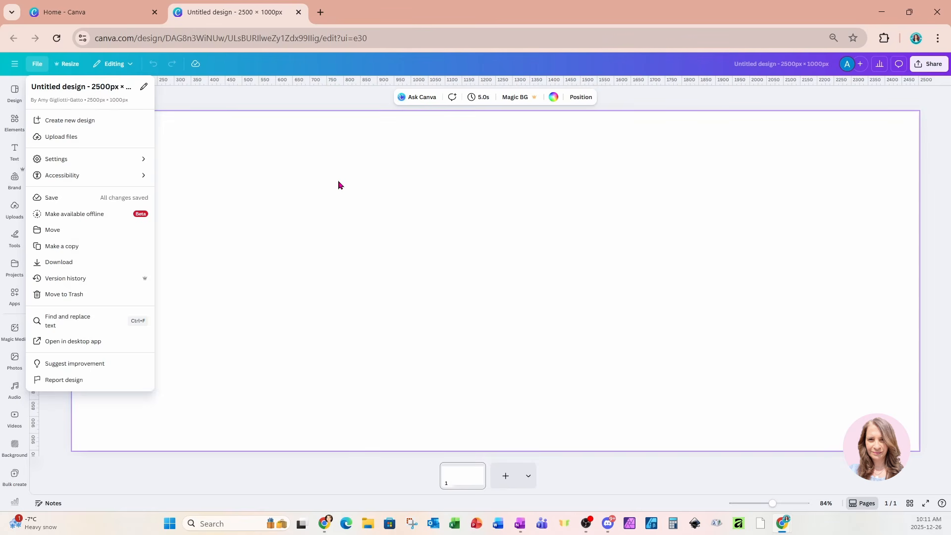
left_click(365, 187)
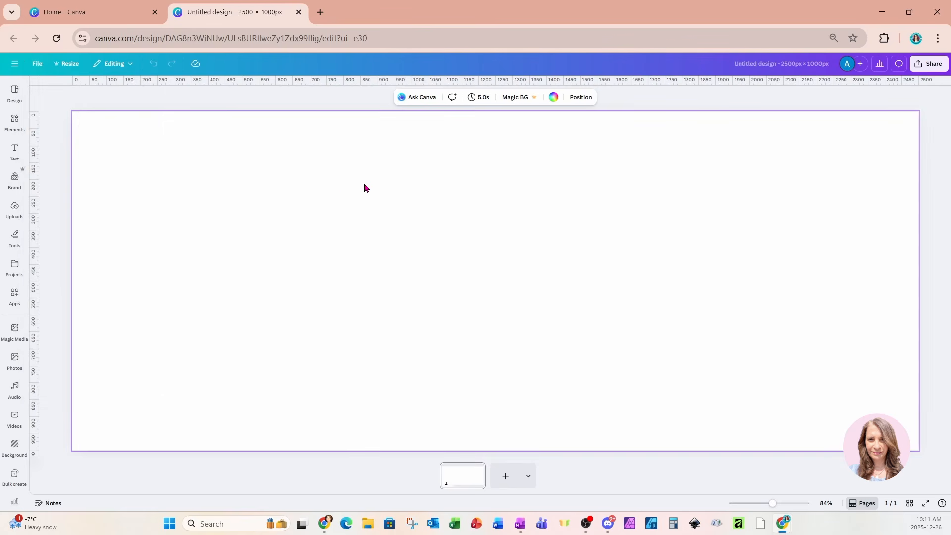
left_click(554, 97)
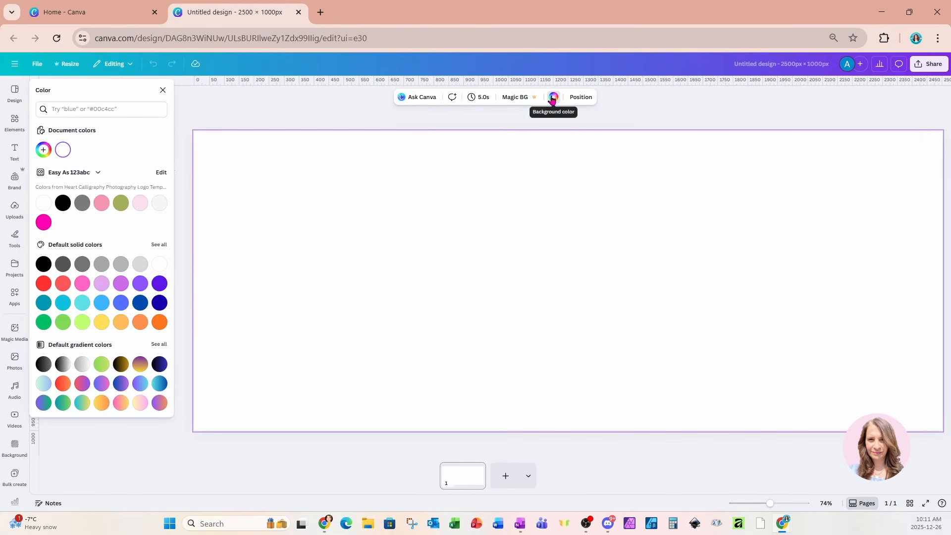
left_click(64, 205)
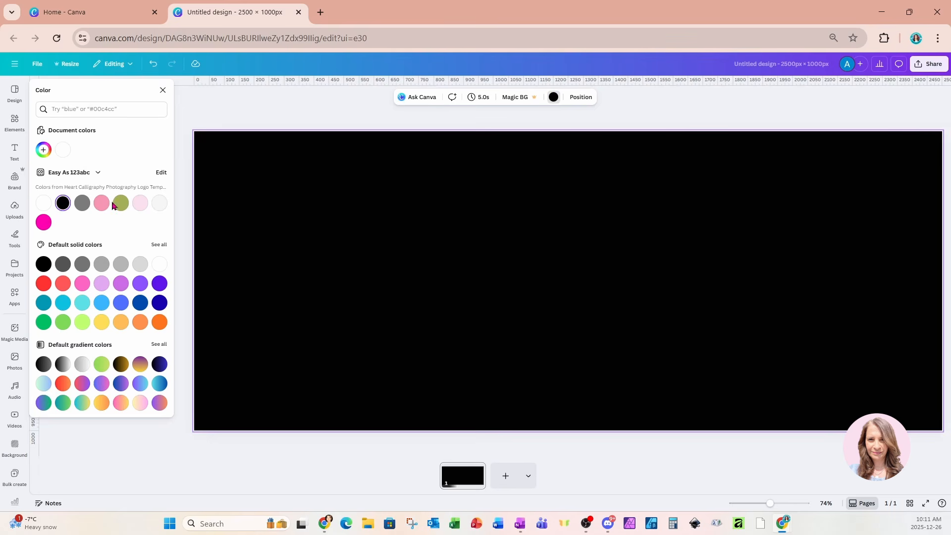
- Add the recently used hanging silver stars graphic and place it in the page's upper-right corner
left_click(16, 123)
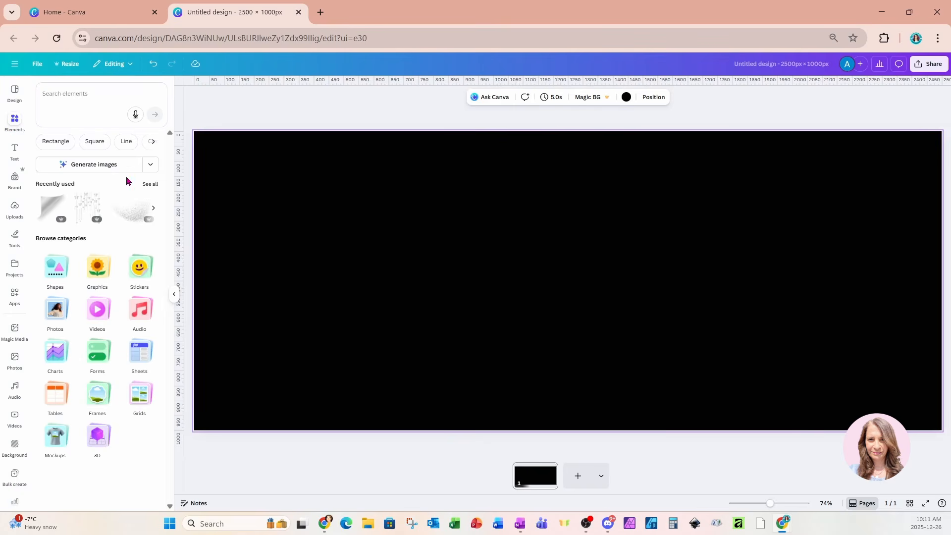
left_click(100, 210)
left_click_drag(526, 252, 803, 222)
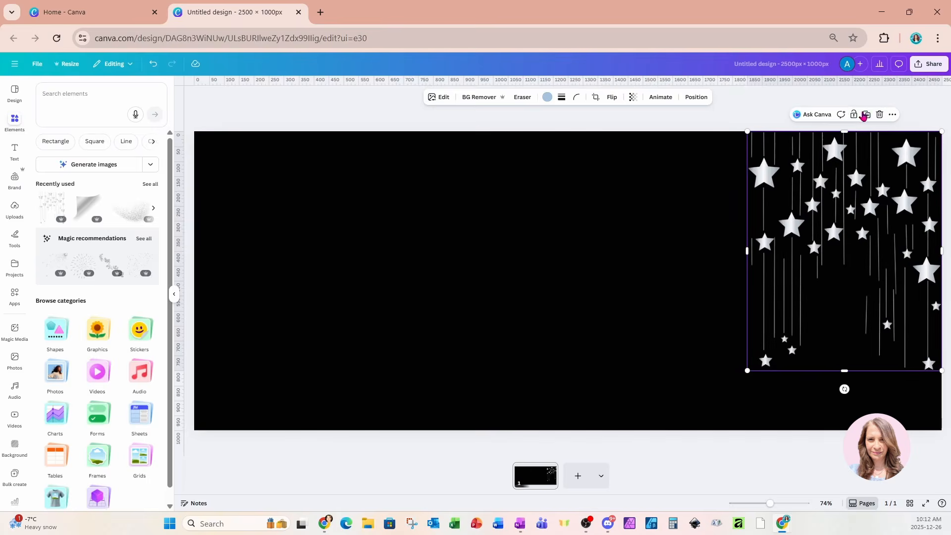
- Duplicate the hanging stars graphic three times, lining the copies up side by side across the page's full width
left_click(864, 116)
left_click_drag(869, 193, 659, 182)
left_click(668, 116)
left_click(468, 116)
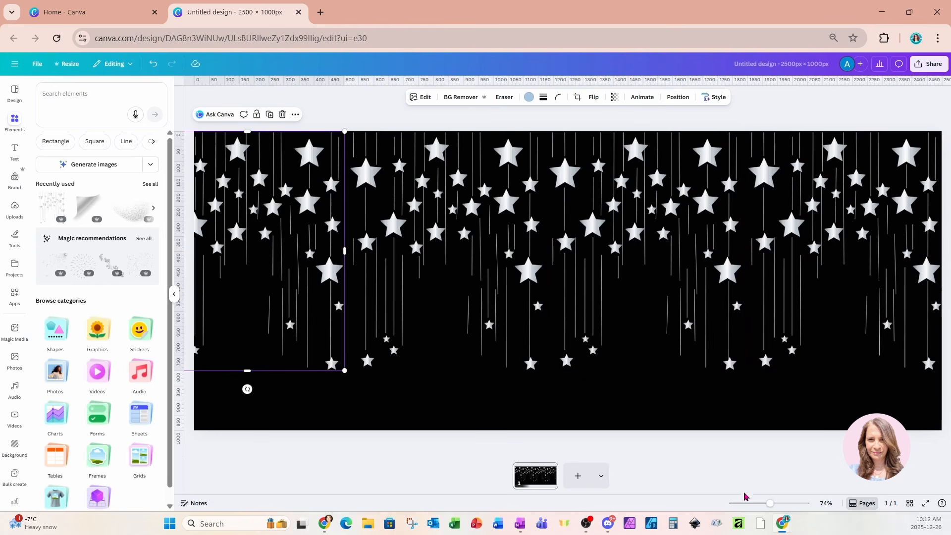
left_click_drag(770, 504, 763, 504)
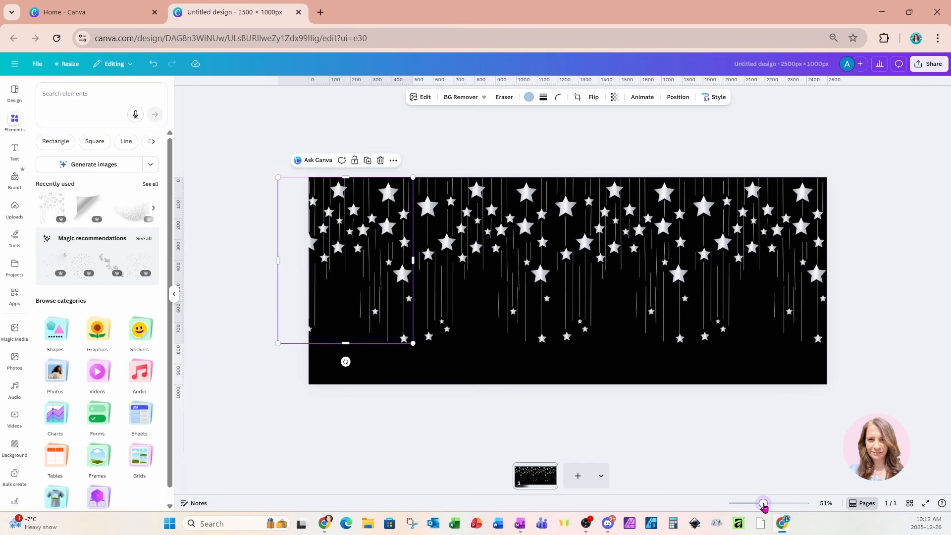
left_click(721, 437)
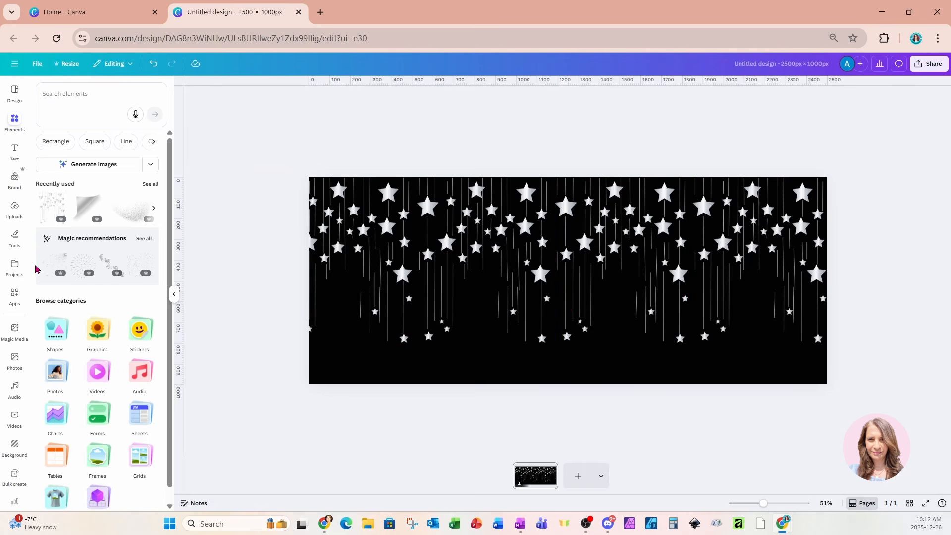
- Search the Canva apps for "text studio" and open the Text Studio Maker app
left_click(16, 297)
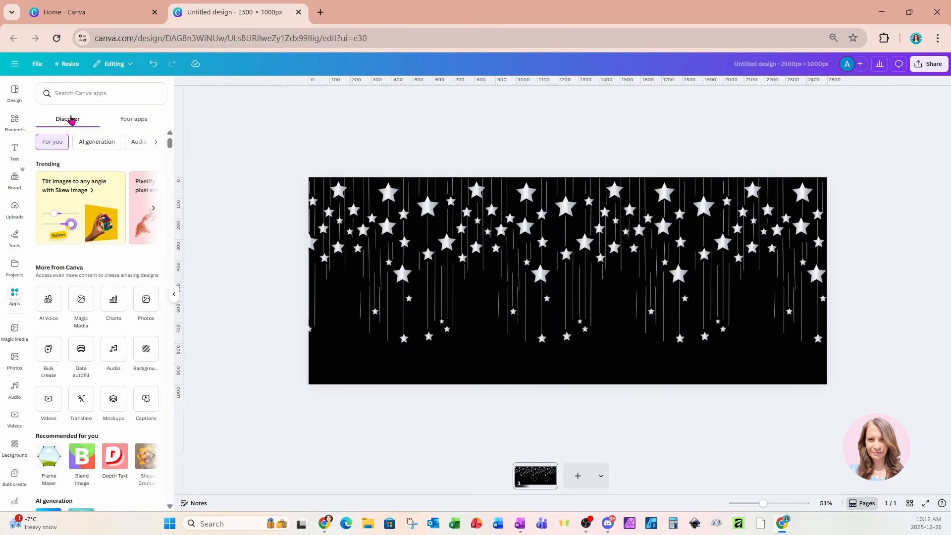
left_click(78, 94)
type("tex")
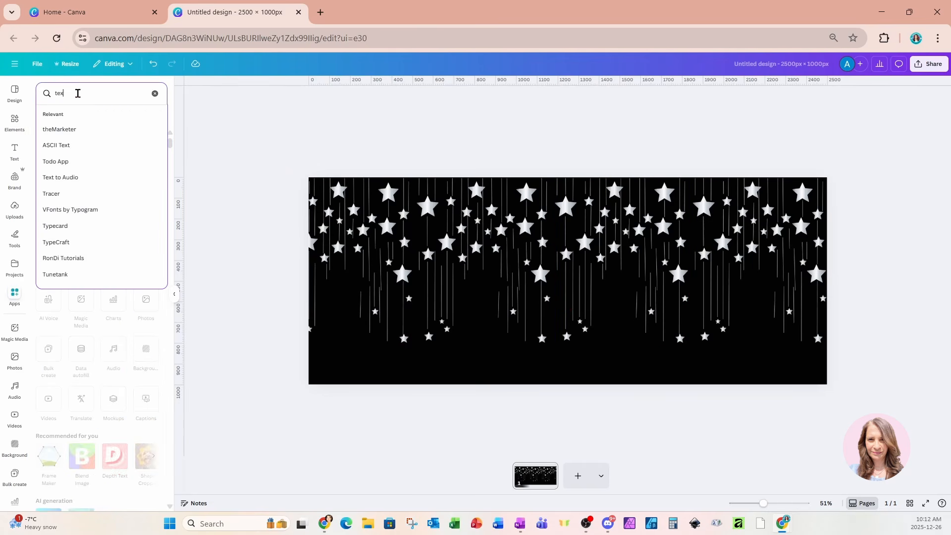
type("t studio")
key("Return")
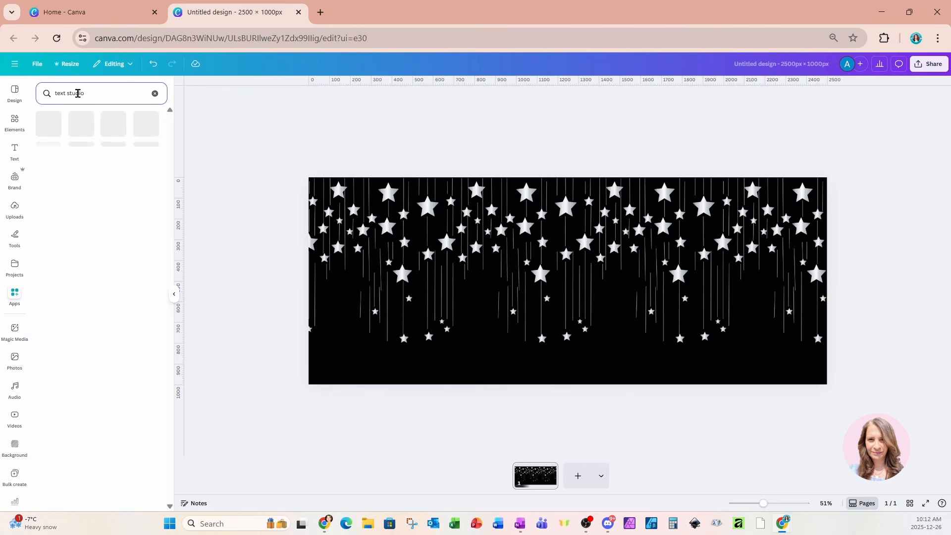
left_click(57, 131)
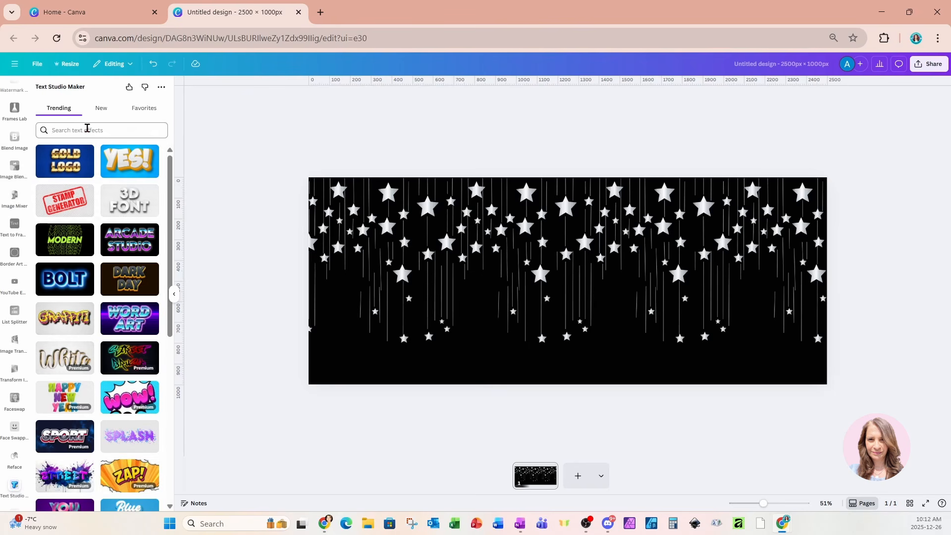
- Search the text effects for "silver" and open the Silver effect
left_click(87, 128)
type("silver")
key("Return")
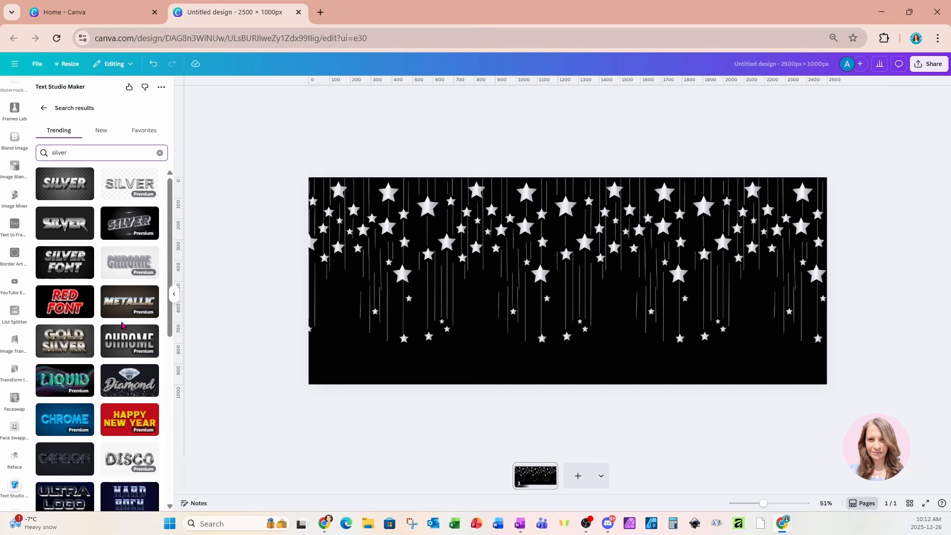
left_click(60, 189)
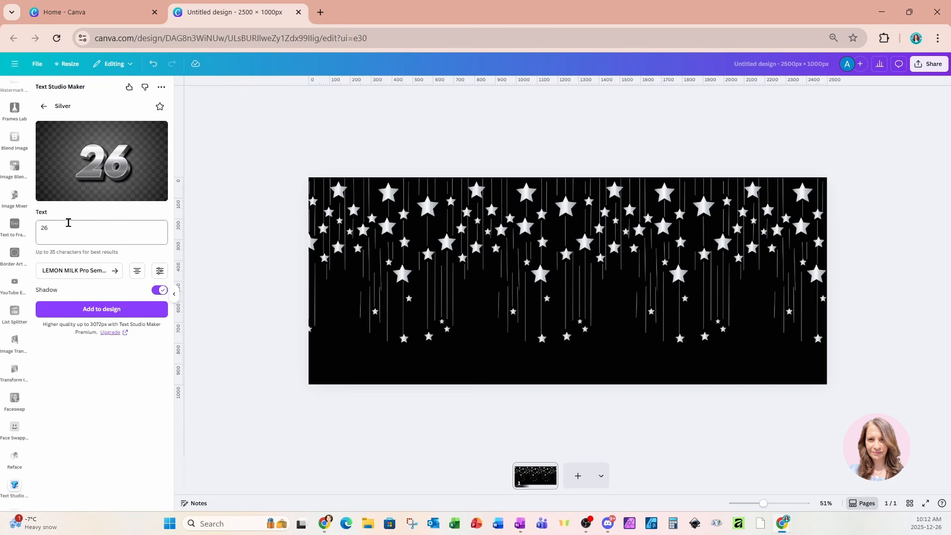
- Set the Silver effect's text to 2025 and add it to the design
left_click_drag(67, 226, 36, 226)
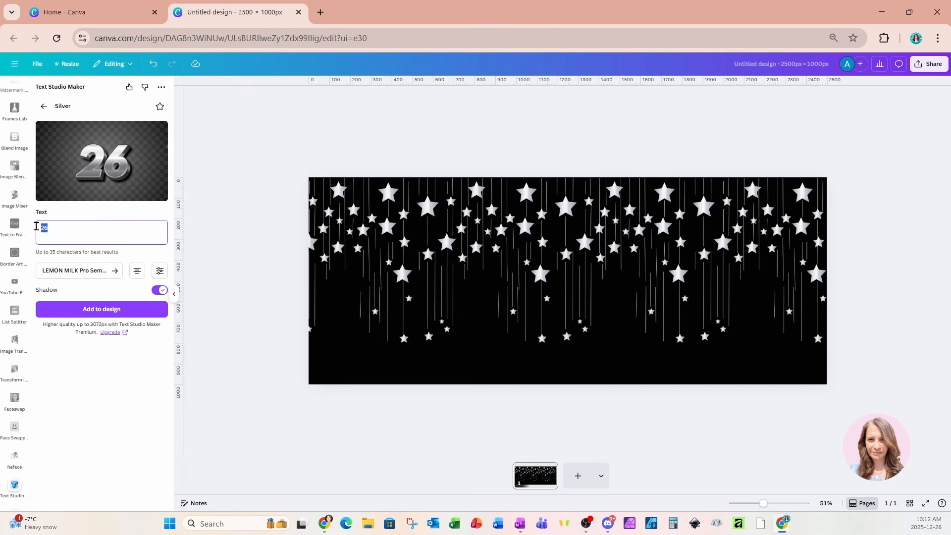
type("2025")
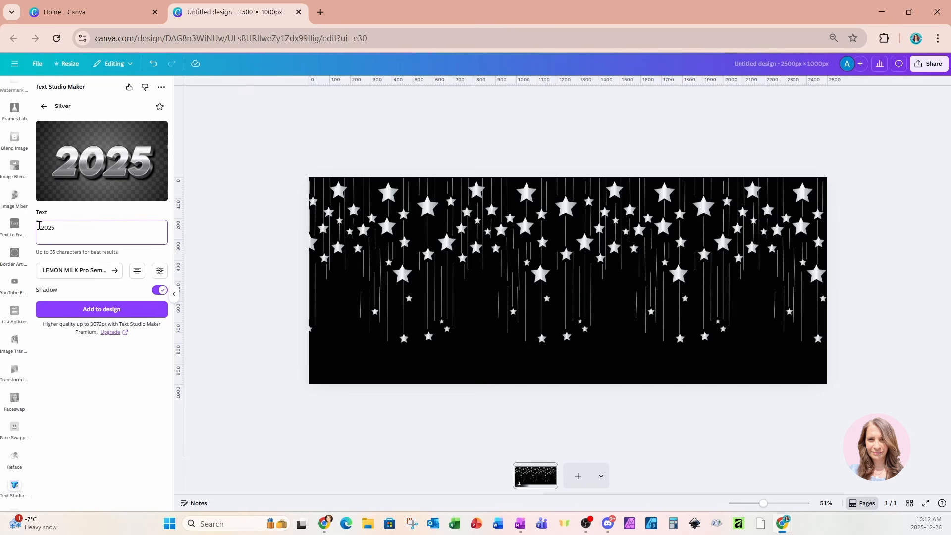
left_click(86, 310)
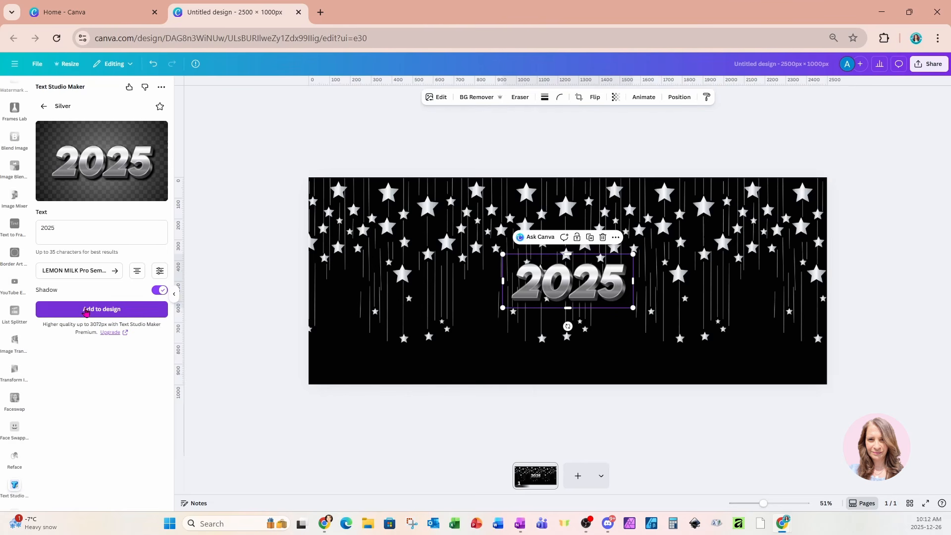
- Change the Silver effect's text to 2026 and add this second version to the design
left_click(75, 239)
key("BackSpace")
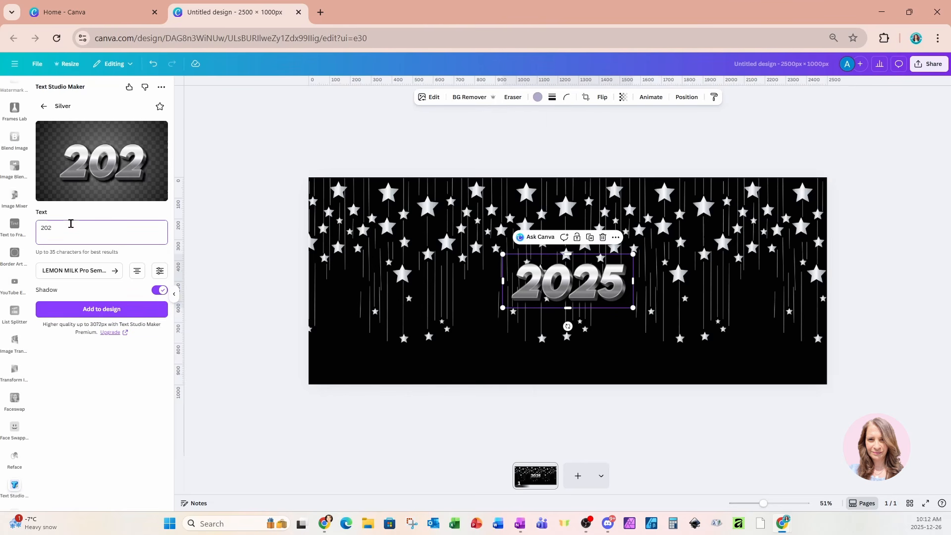
type("6")
key("Return")
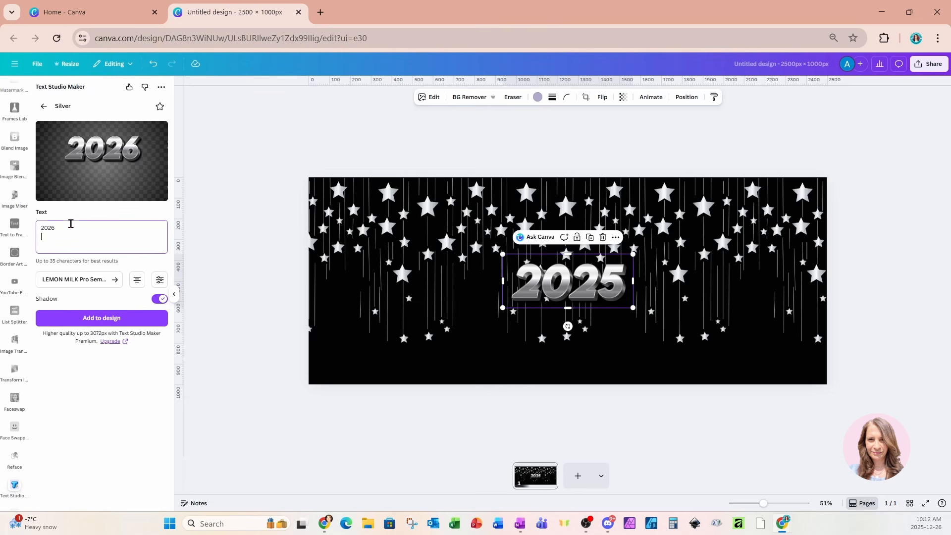
key("BackSpace")
left_click(73, 307)
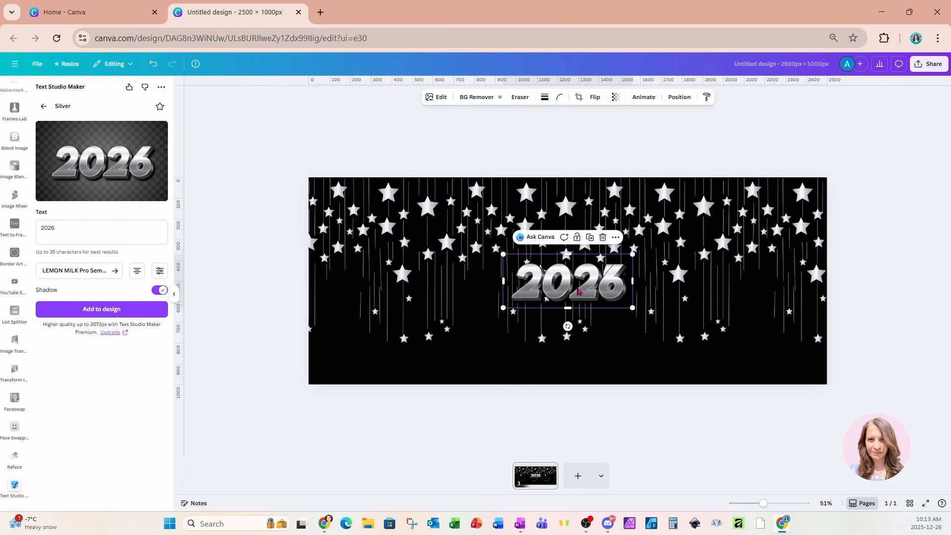
- Enlarge the 2025 and 2026 layers together towards the right half of the page, and move the 2026 layer beneath 2025
left_click(680, 97)
left_click(132, 106)
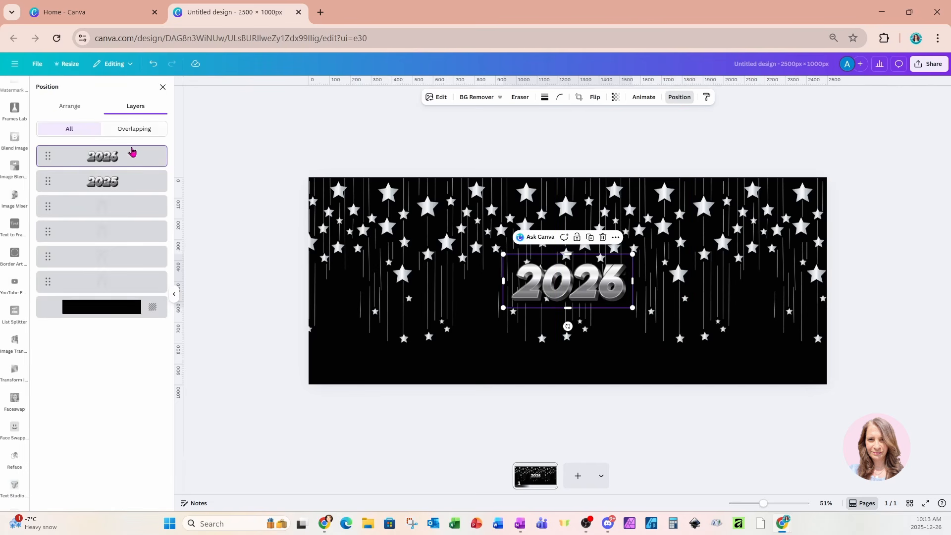
left_click(130, 180, "shift")
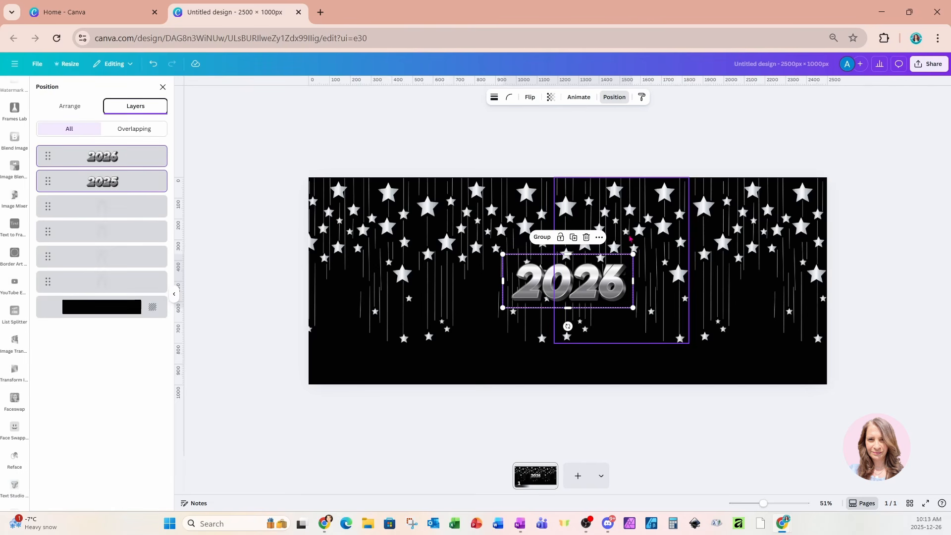
left_click_drag(632, 255, 731, 305)
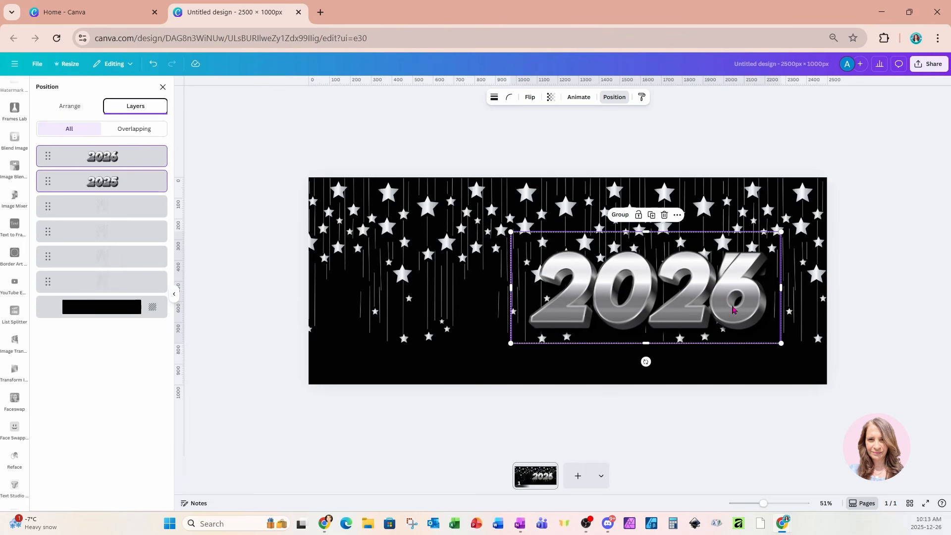
left_click(123, 162)
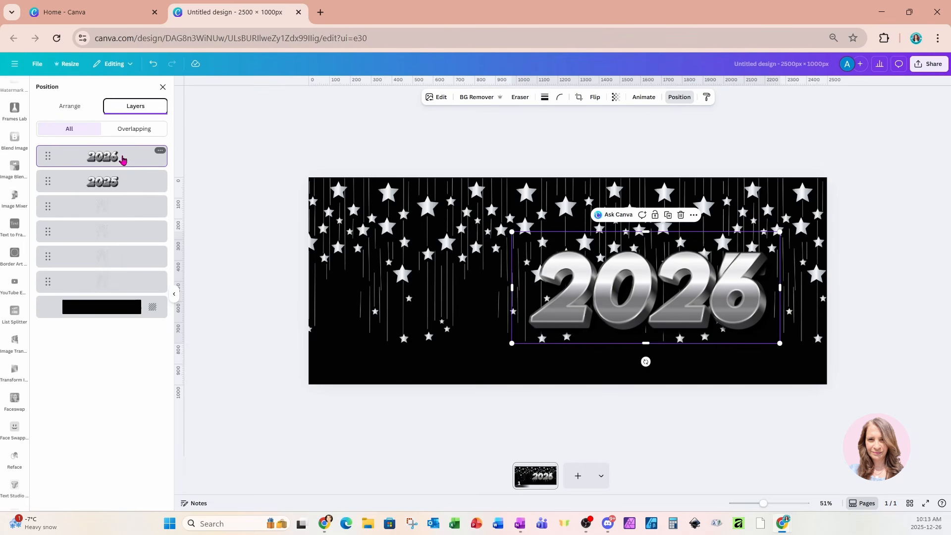
left_click_drag(122, 163, 124, 198)
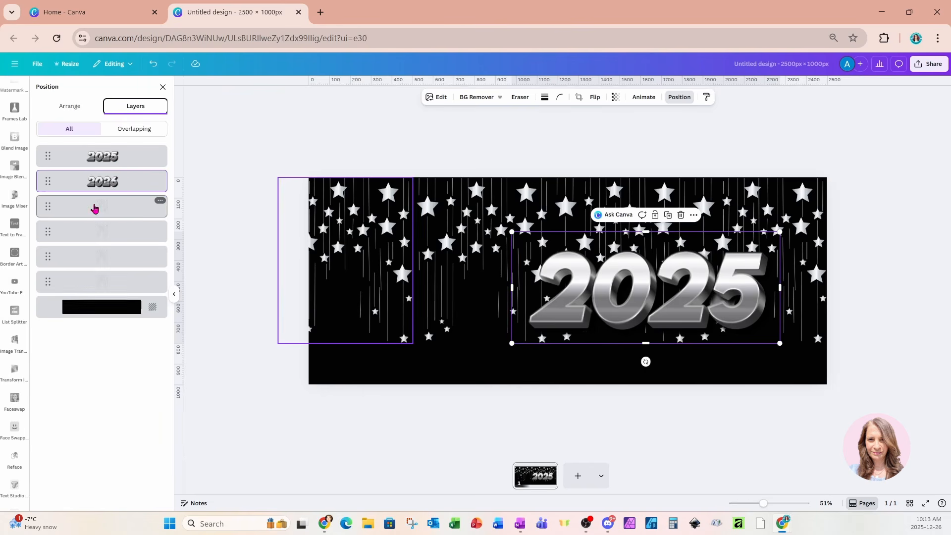
- Add the recently used silver glitter swirl graphic and move it over the last digits of 2025, against the page's right edge
scroll(21, 163, "up", 10)
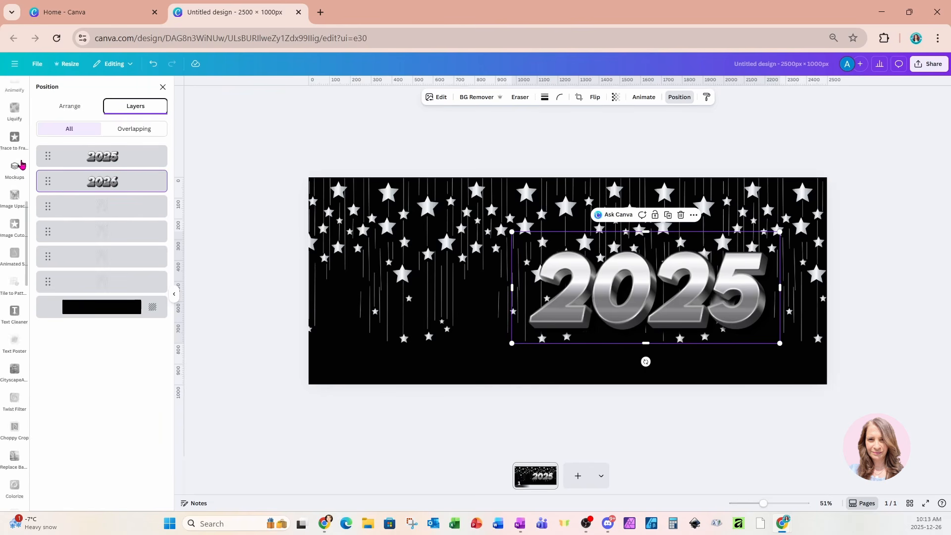
scroll(21, 164, "up", 5)
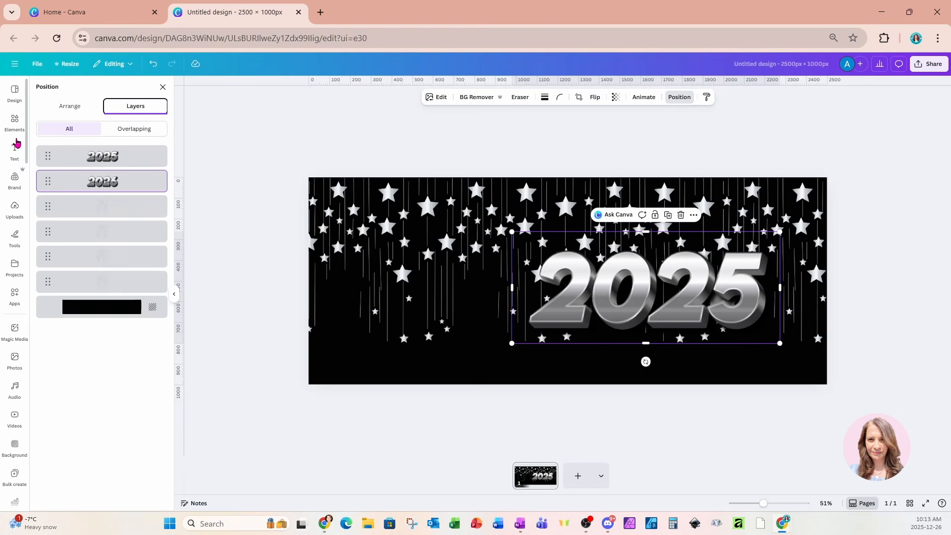
left_click(14, 124)
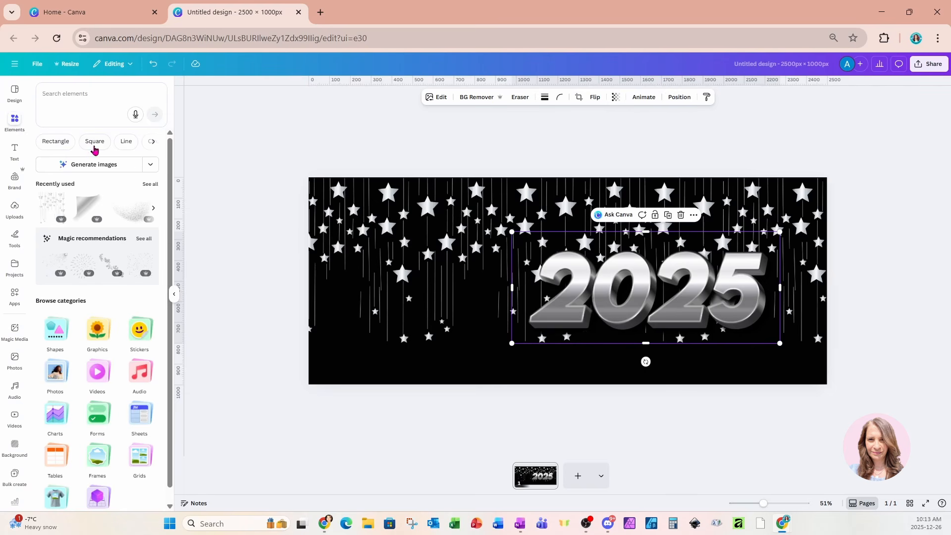
left_click(124, 219)
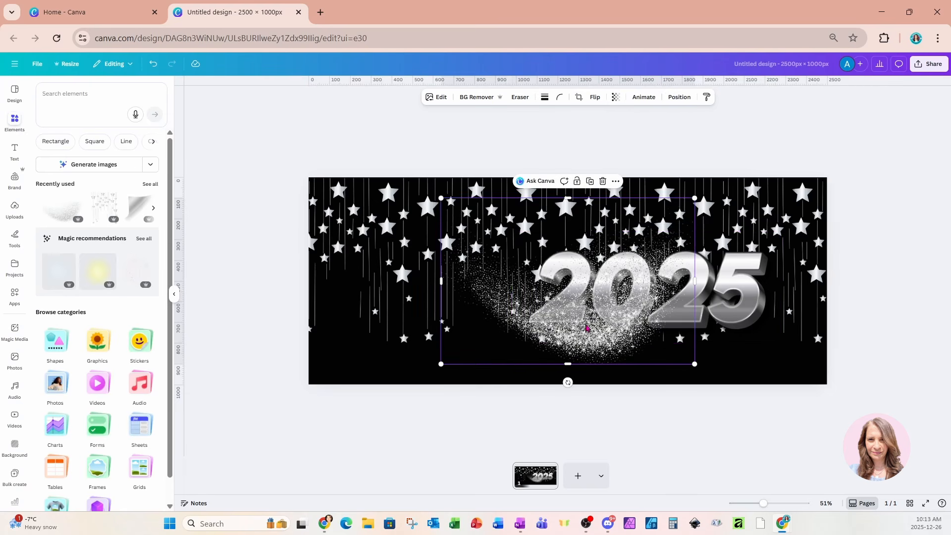
left_click_drag(587, 328, 719, 341)
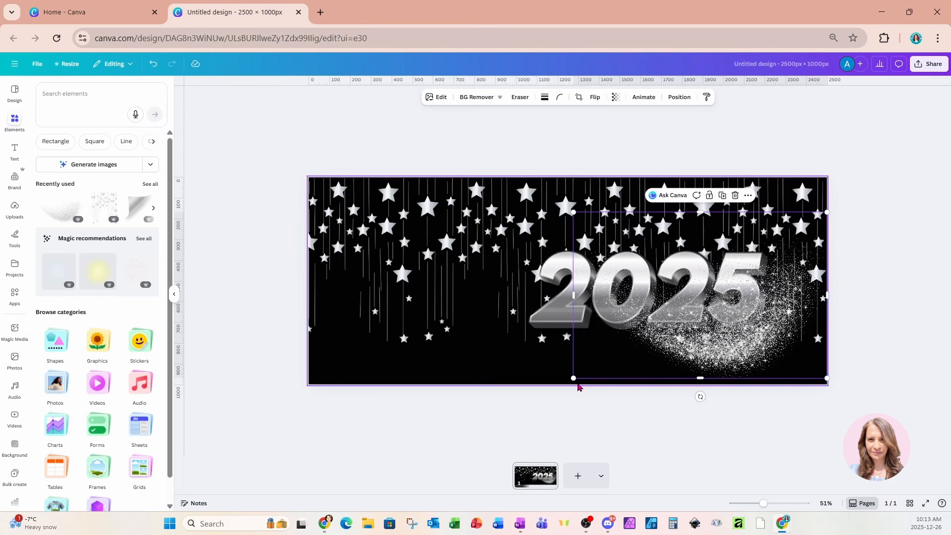
- Shrink the glitter swirl, tilt it counterclockwise and settle it in the page's lower-right corner
left_click_drag(572, 214, 669, 274)
left_click_drag(748, 396, 771, 393)
left_click_drag(764, 355, 770, 363)
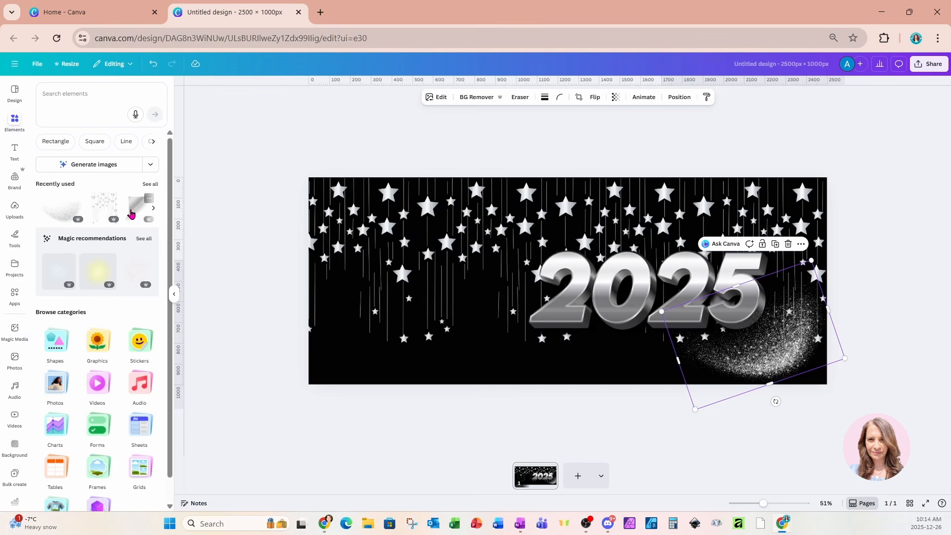
- Search the elements for "page flips"
left_click(56, 94)
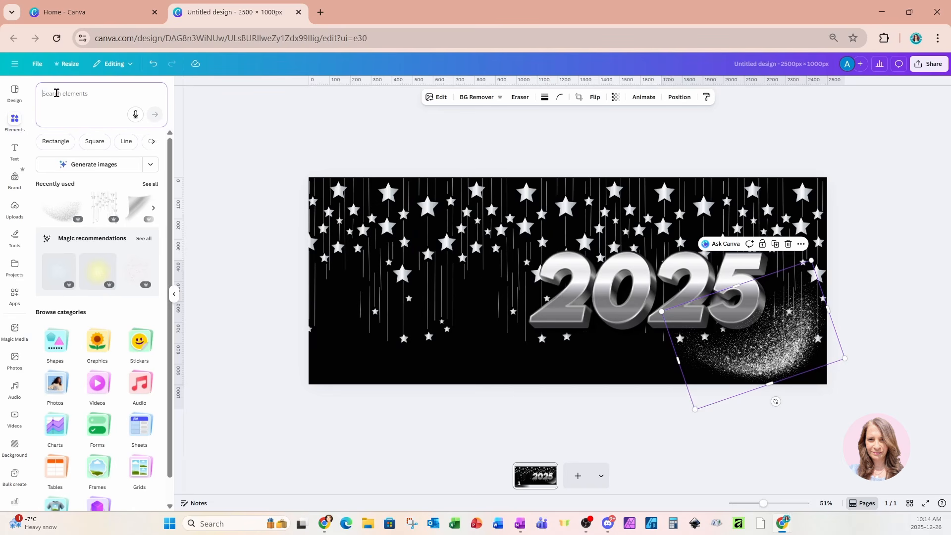
type("page fli")
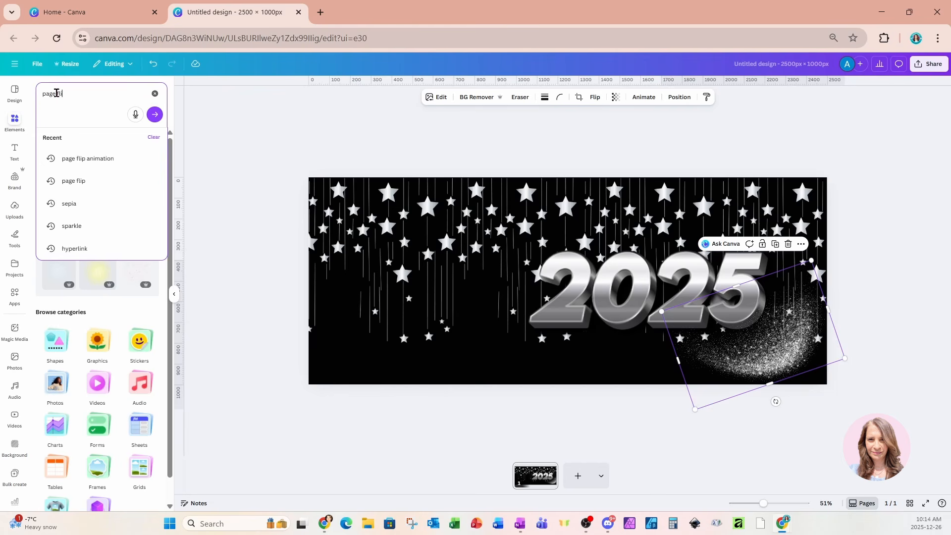
type("ps")
key("Return")
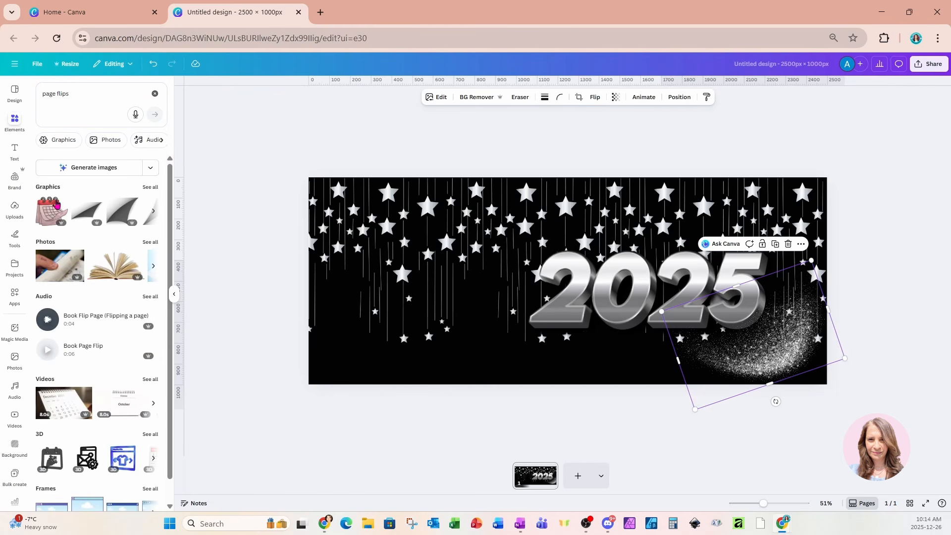
left_click(149, 188)
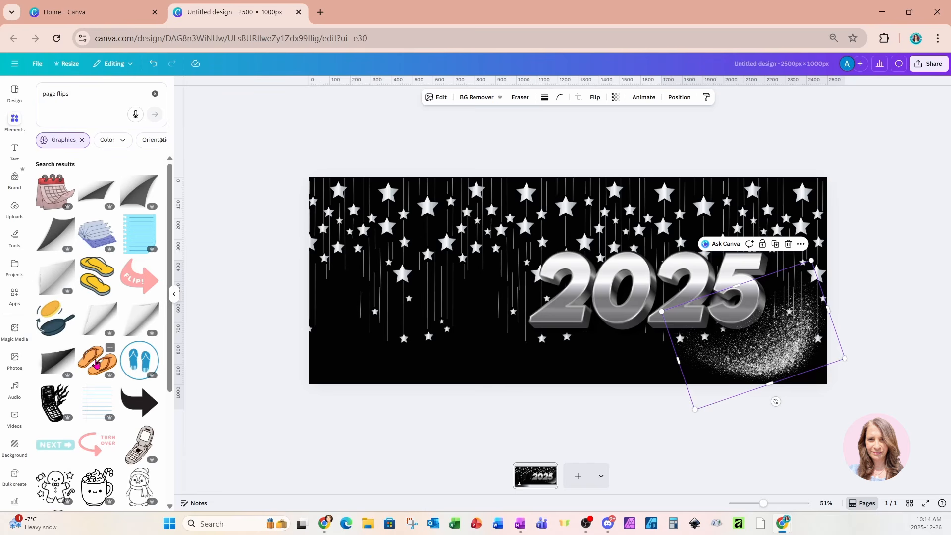
left_click(96, 325)
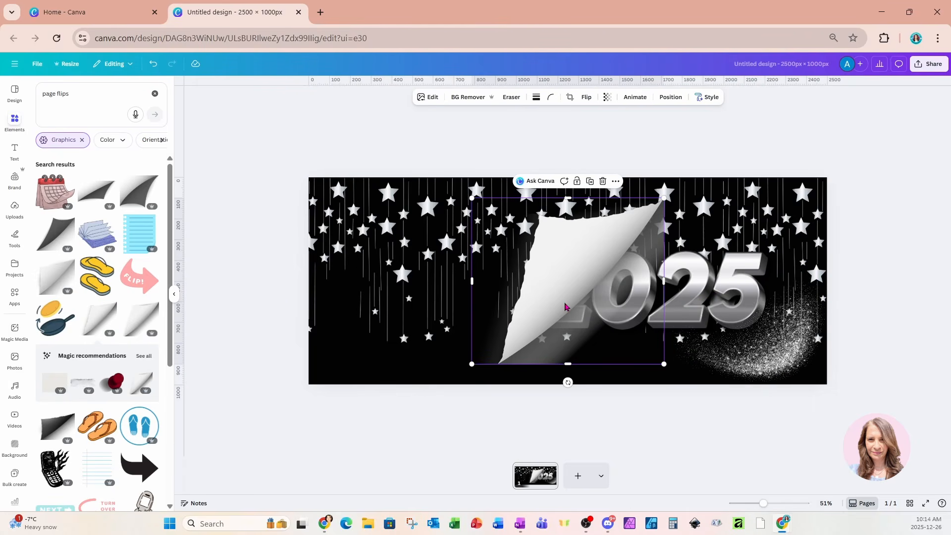
left_click(603, 180)
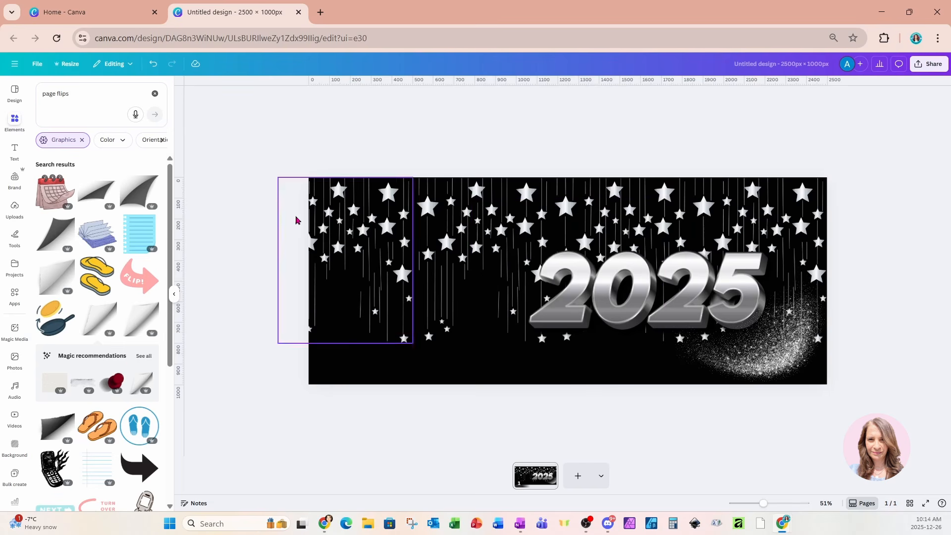
scroll(109, 357, "down", 3)
scroll(84, 386, "up", 3)
left_click(85, 385)
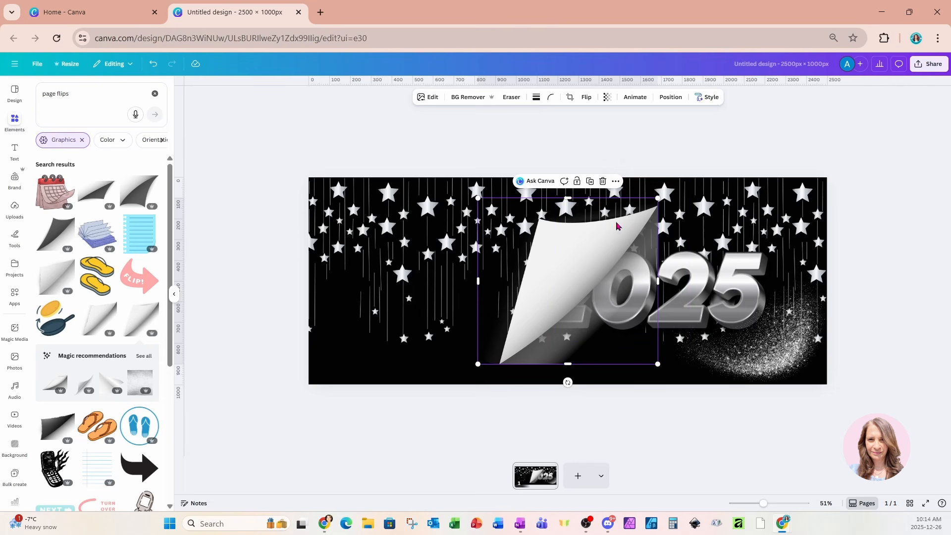
left_click(603, 181)
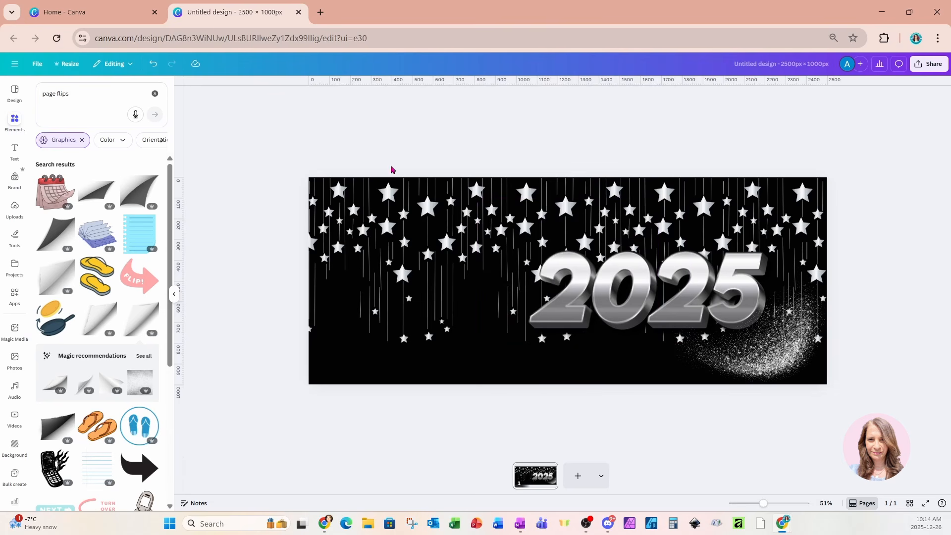
- Clear the element search and add the silver page-curl graphic from the recently used elements
left_click(155, 94)
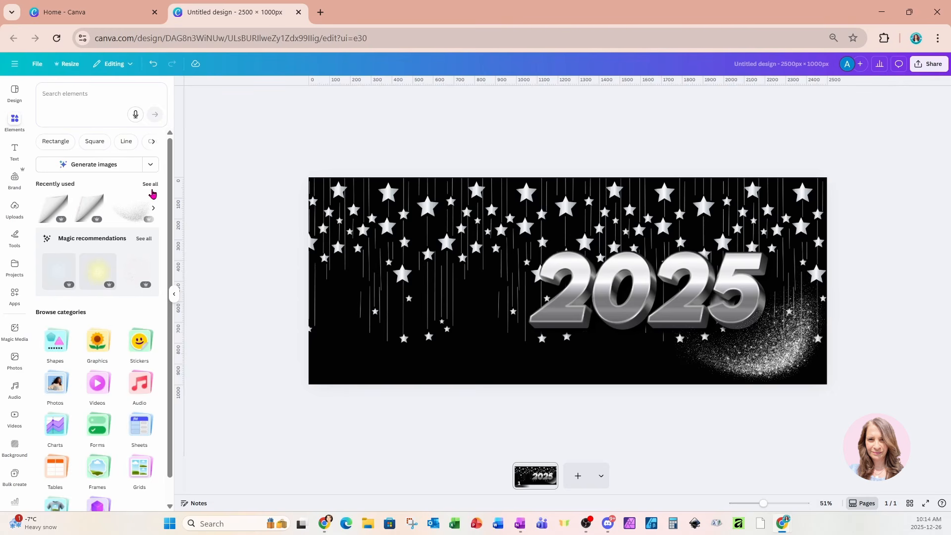
left_click(151, 186)
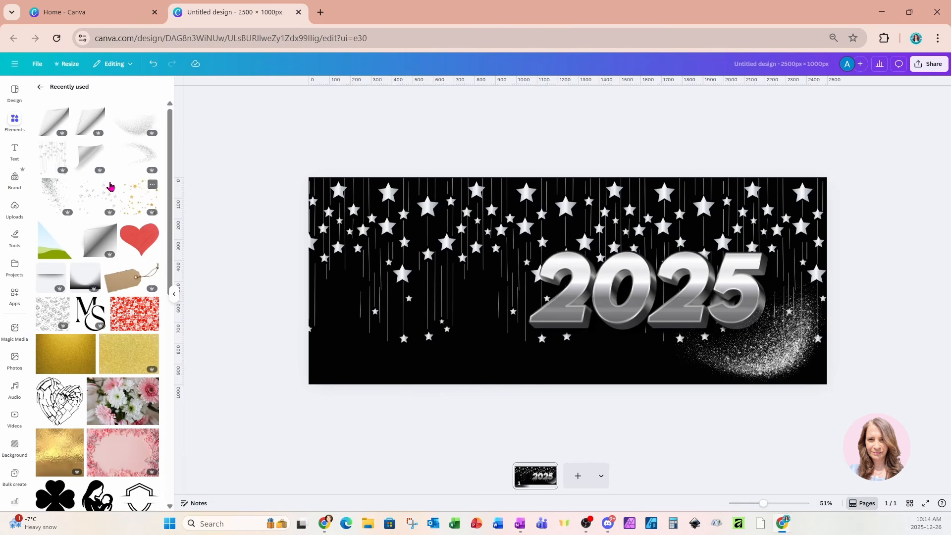
left_click(84, 162)
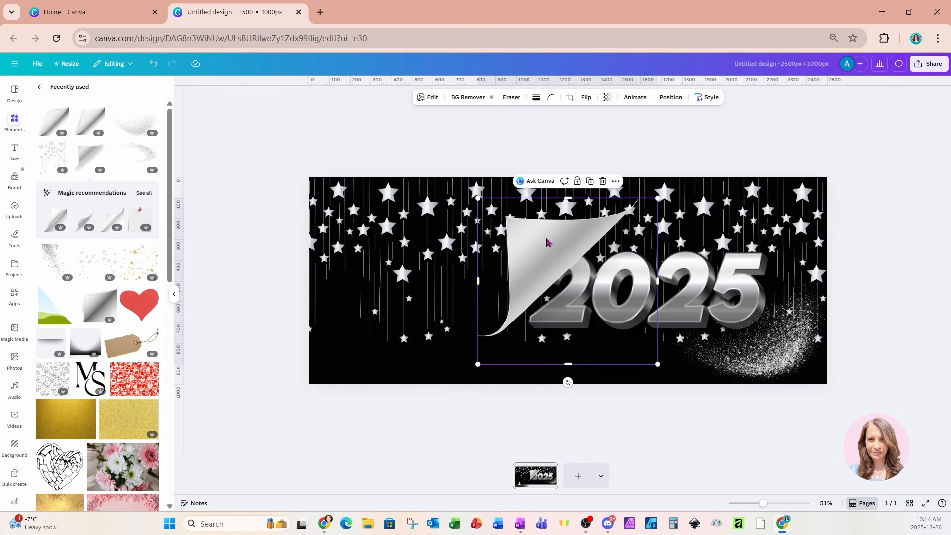
- View the page-curl graphic's info and keywords, and move the graphic over the first digits of 2025
left_click(616, 181)
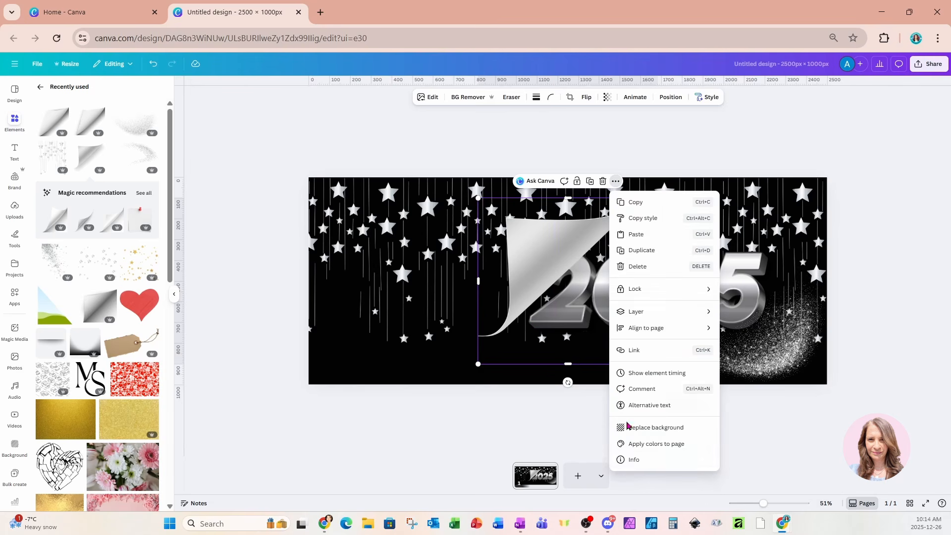
left_click(629, 460)
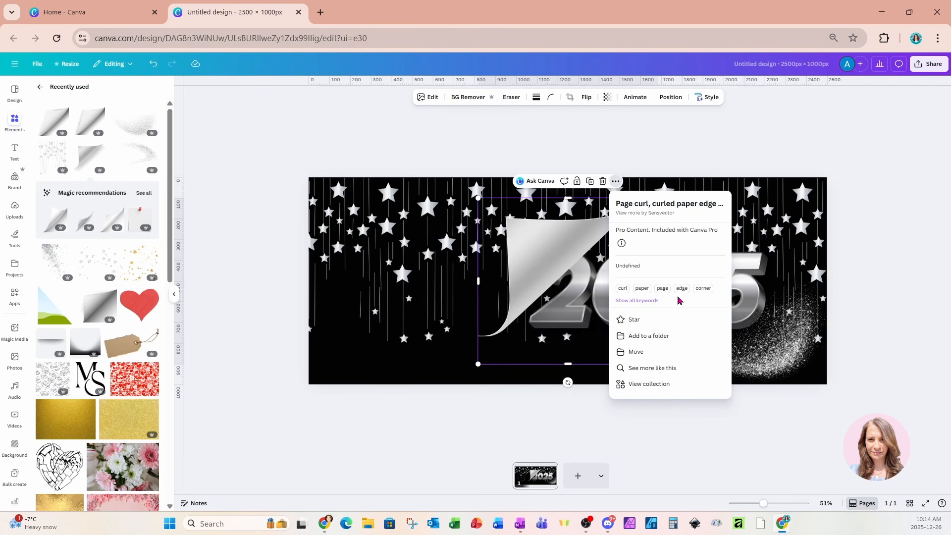
left_click(564, 252)
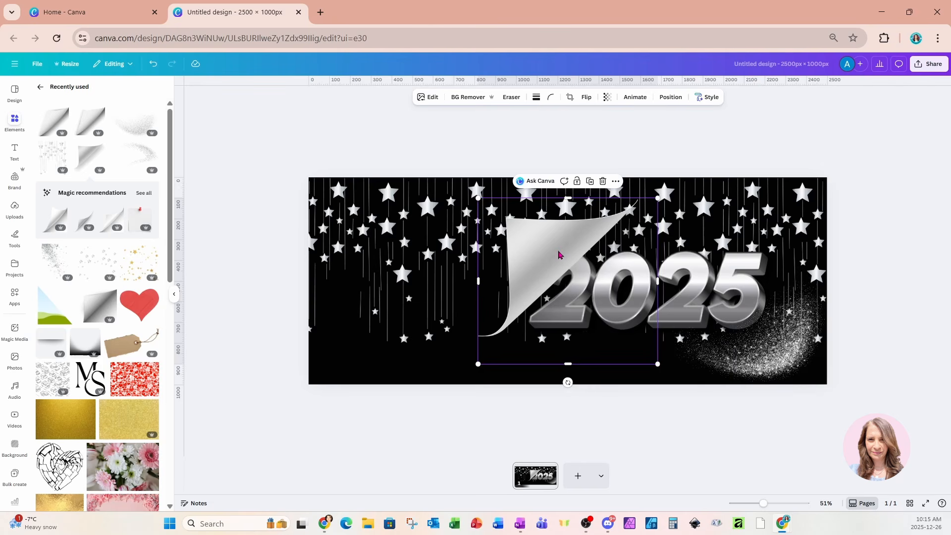
left_click_drag(559, 254, 589, 280)
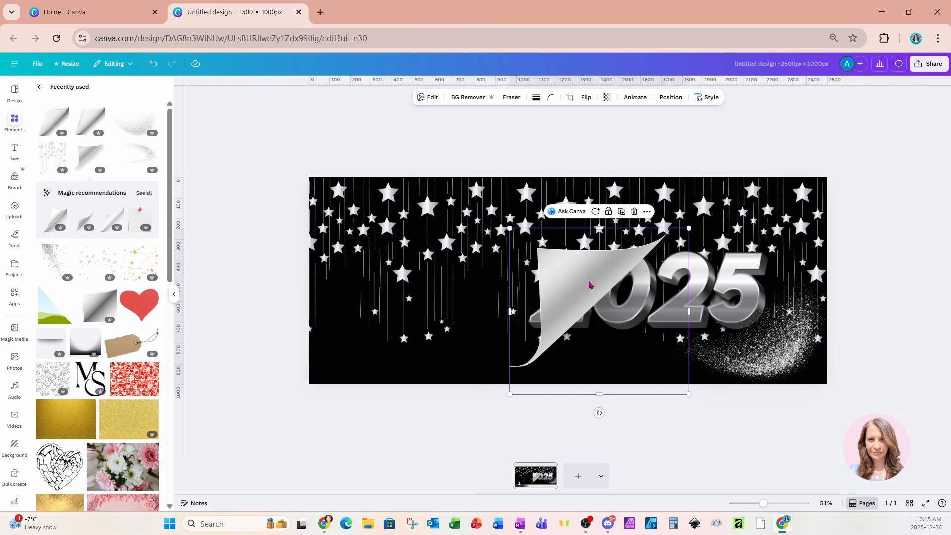
- Add a square shape and rotate it counterclockwise to match the diagonal fold of the page curl
key("r")
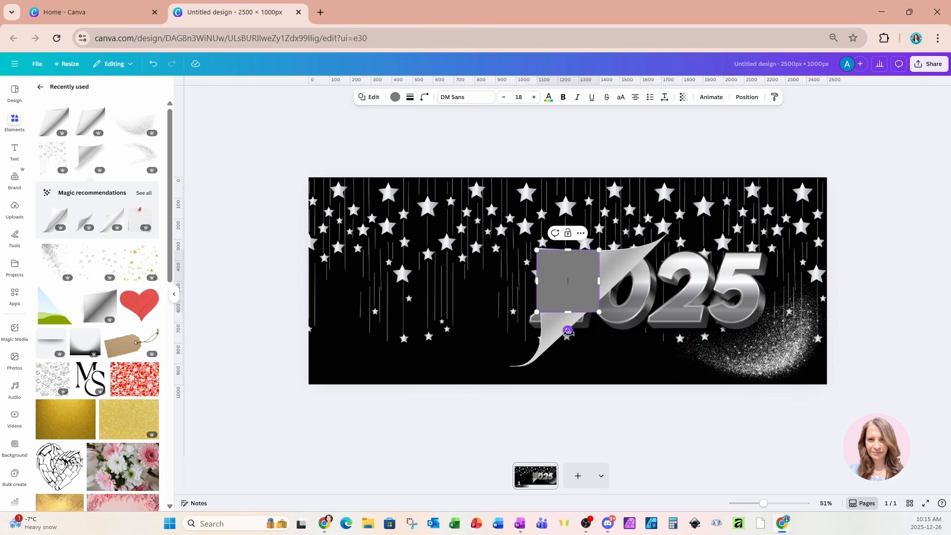
left_click_drag(569, 331, 600, 312)
left_click_drag(598, 313, 598, 314)
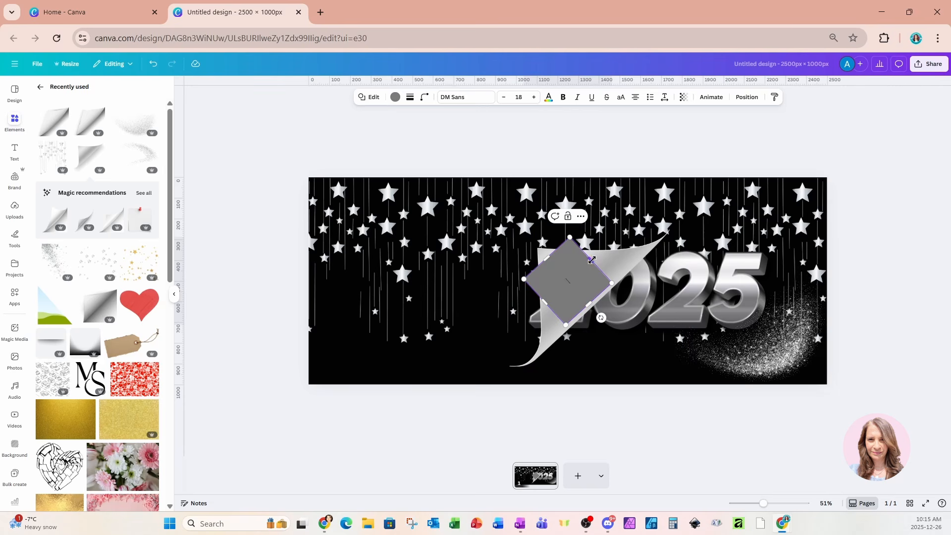
- Stretch the square into a diagonal band reaching past the page's top and bottom, and align its lower edge with the curl's fold
left_click_drag(592, 259, 656, 201)
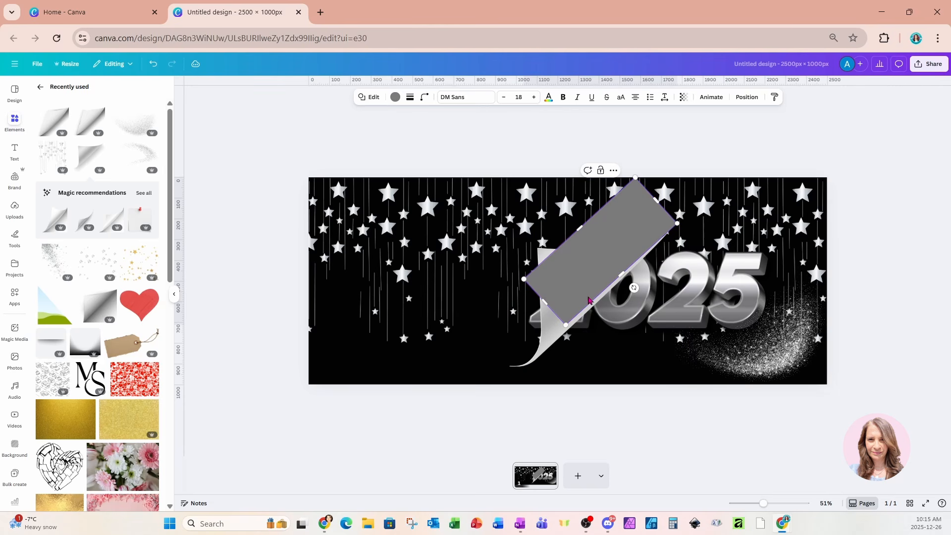
left_click_drag(545, 303, 462, 372)
left_click_drag(656, 200, 704, 155)
left_click_drag(618, 303, 609, 291)
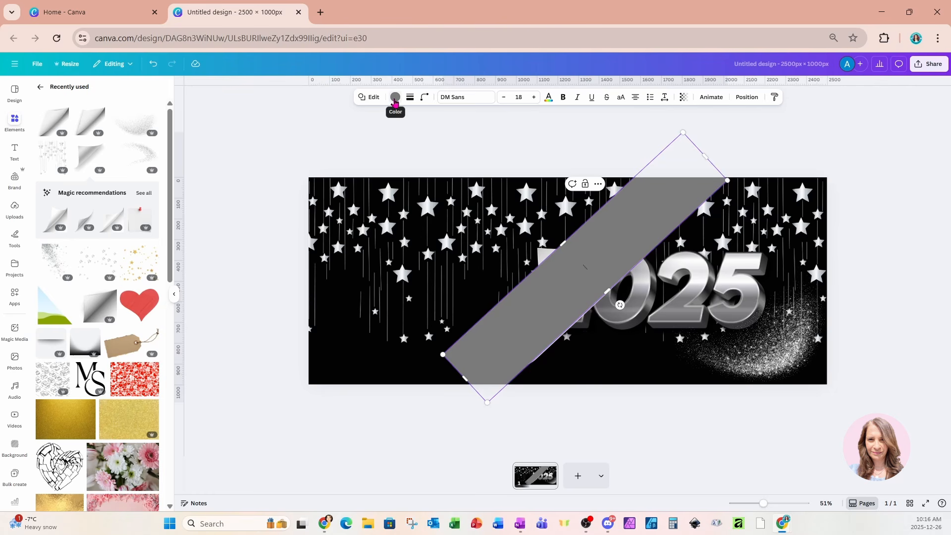
- Fill the diagonal band with the default black-to-white linear gradient and widen it towards the page's upper-left corner
left_click(395, 98)
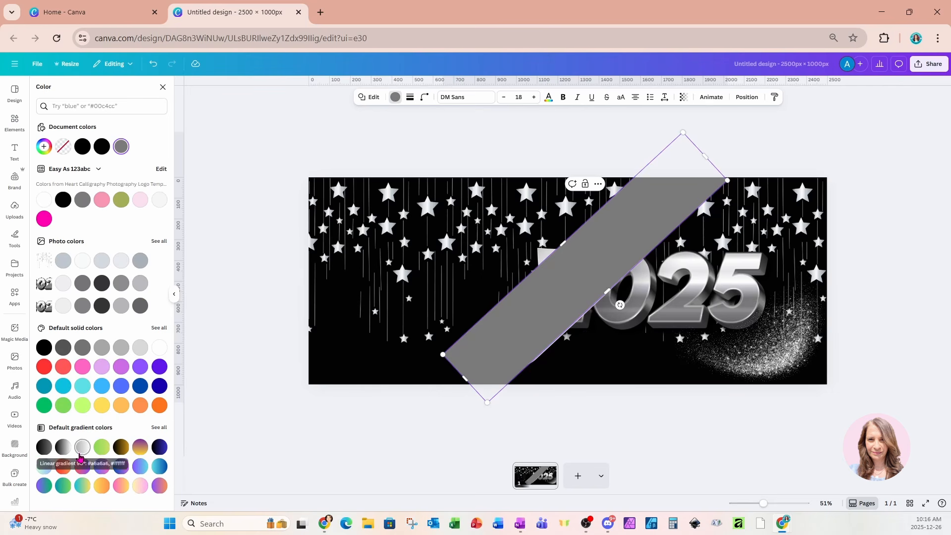
left_click(63, 448)
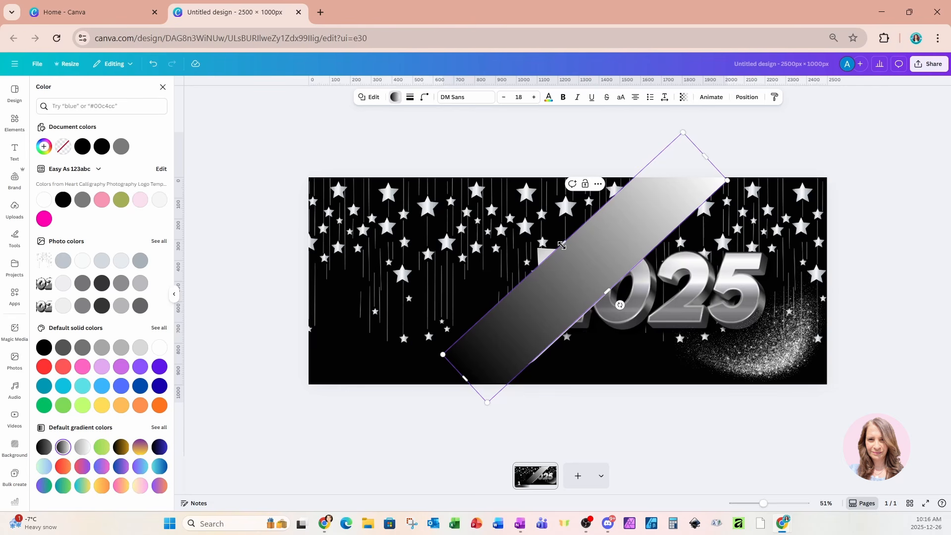
left_click_drag(562, 245, 419, 158)
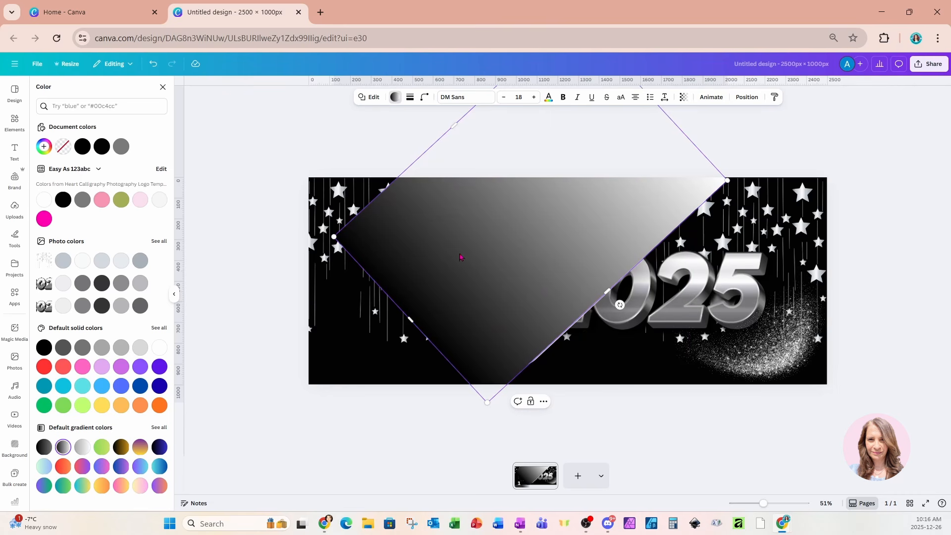
- Change the shape's gradient to the 135° linear style and reorder its colours to run from white to black
left_click(44, 147)
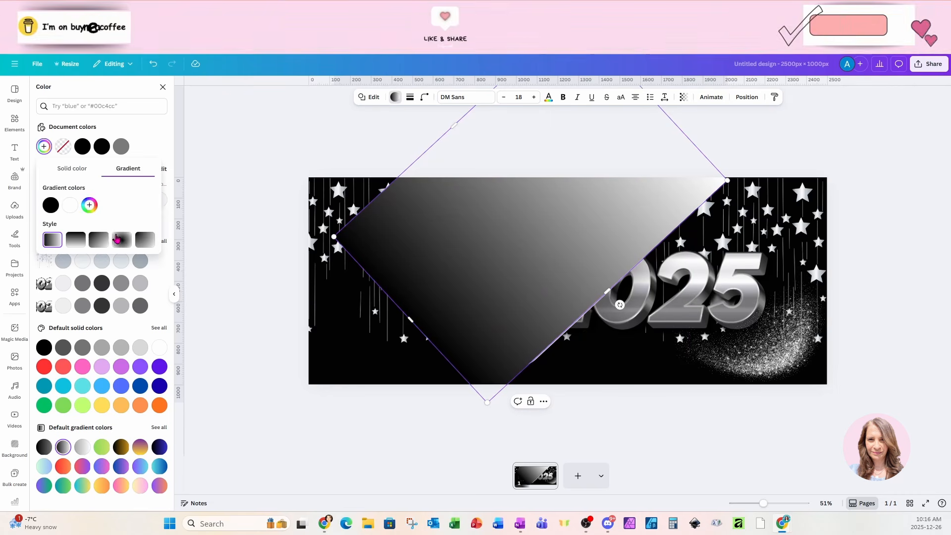
left_click(102, 244)
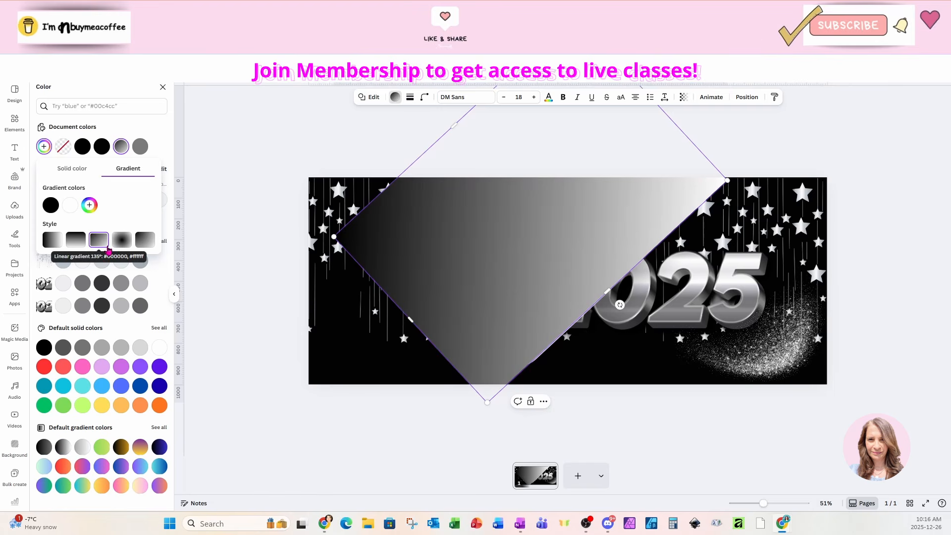
left_click_drag(50, 205, 76, 206)
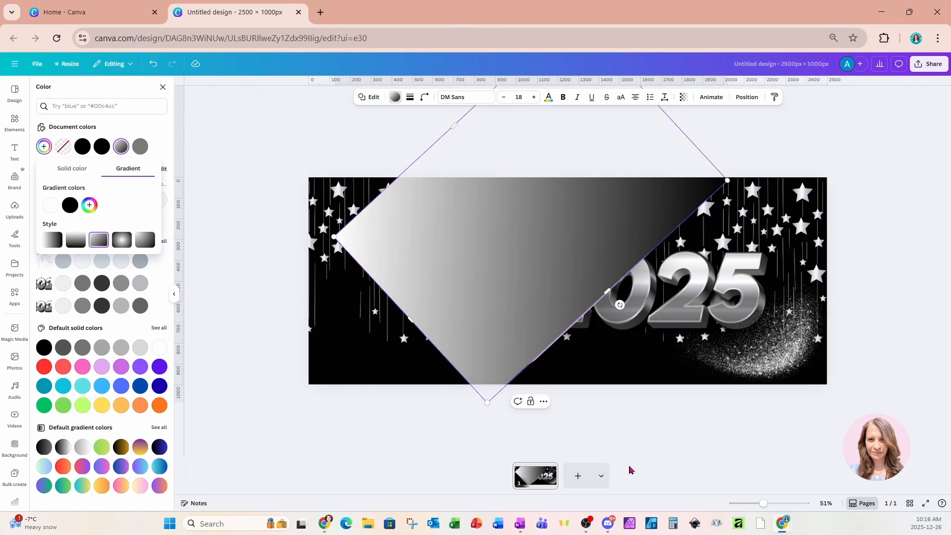
- Extend the gradient shape to the lower left and upper left until it covers the whole page area left of the fold
left_click_drag(762, 503, 754, 504)
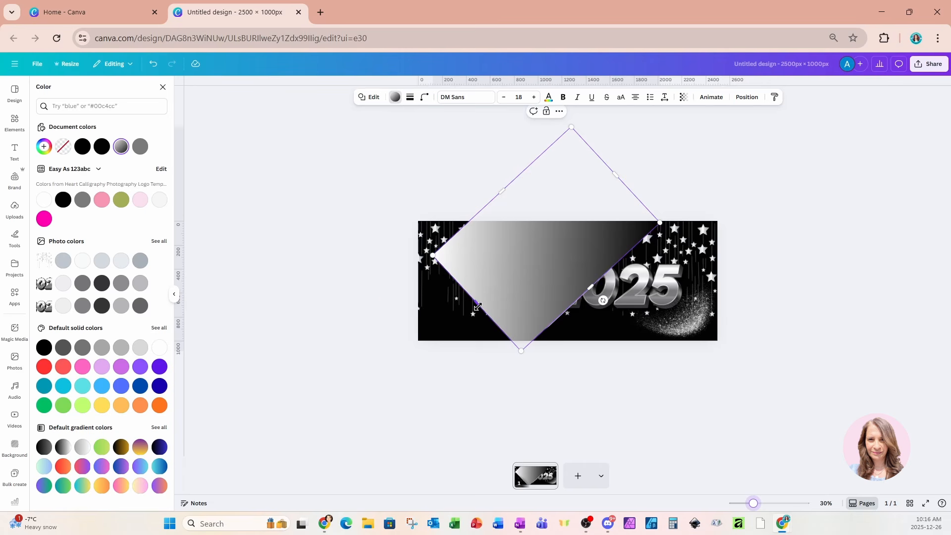
left_click_drag(477, 307, 401, 372)
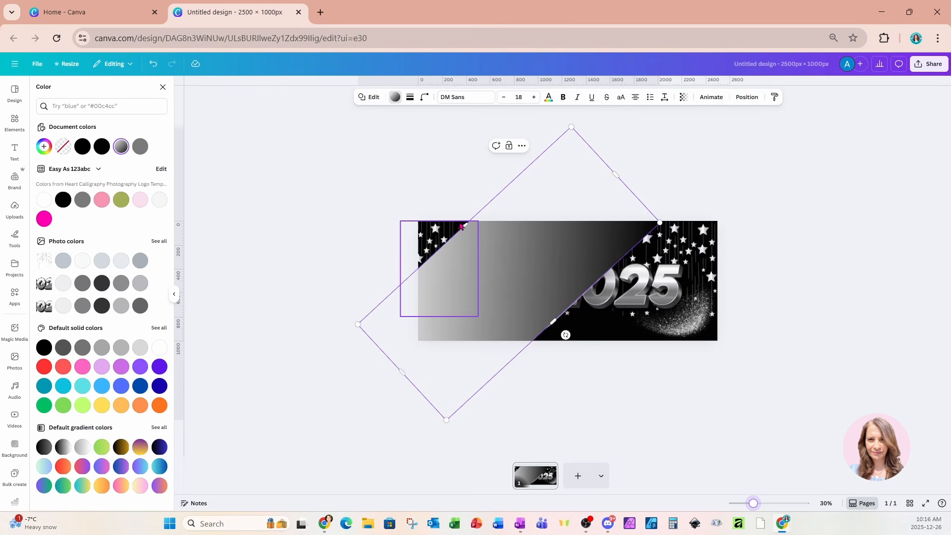
left_click_drag(461, 226, 426, 193)
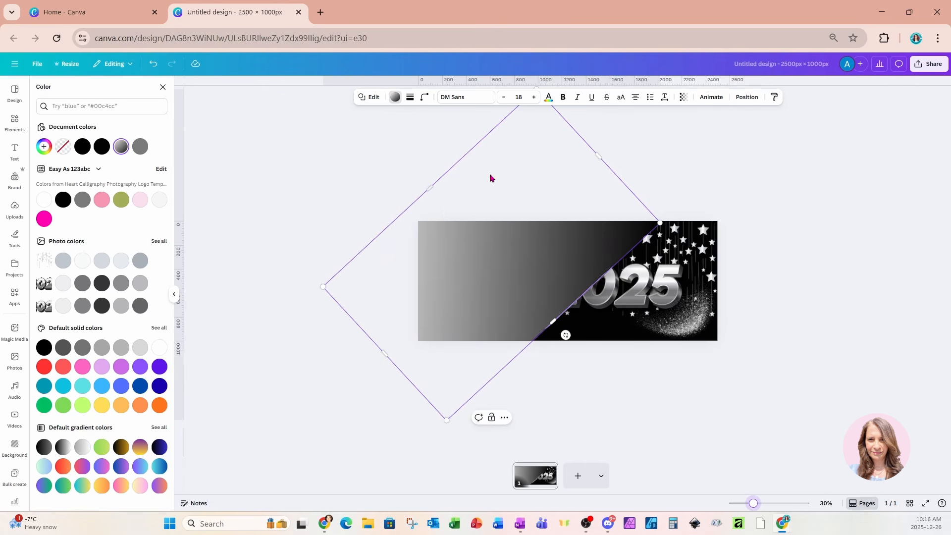
- Place the gradient shape's layer beneath the page curl and move both together to the page's lower-right corner
left_click(746, 98)
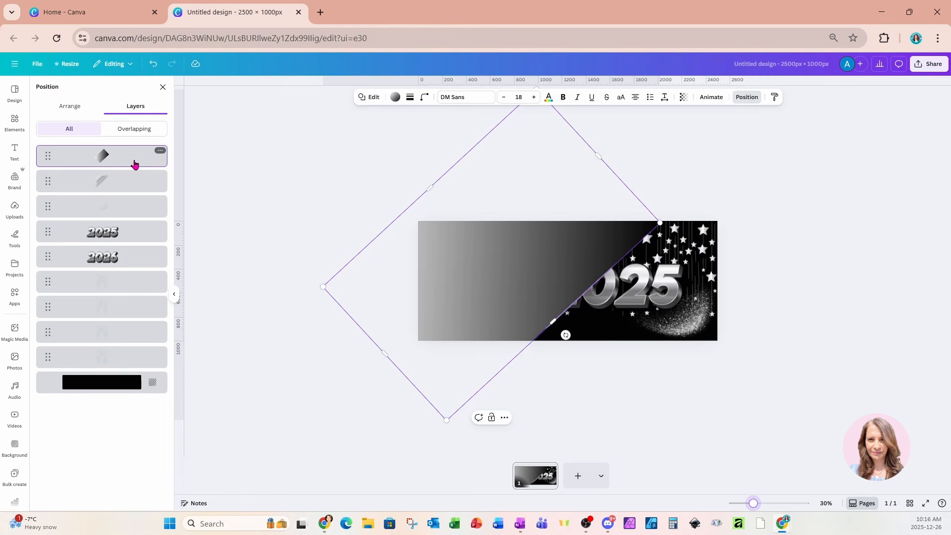
left_click_drag(135, 164, 133, 204)
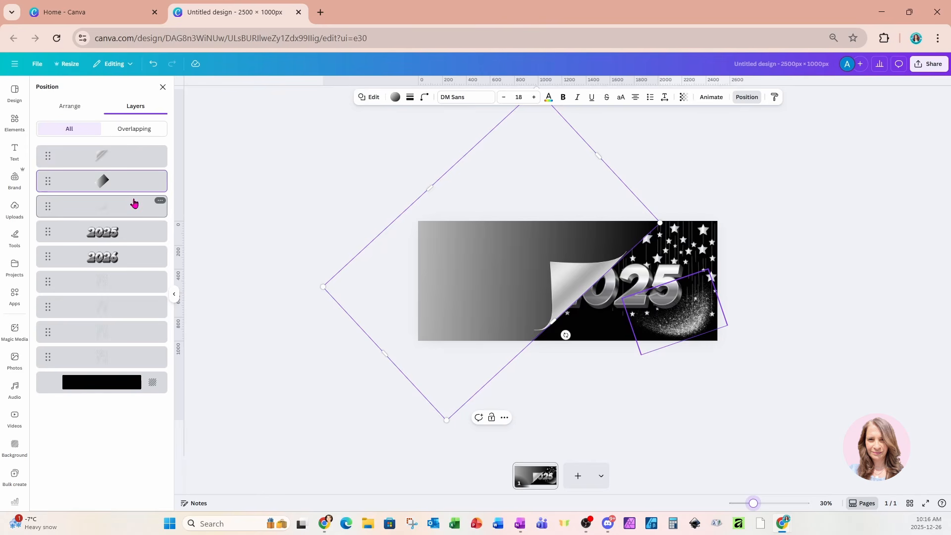
left_click(79, 155, "shift")
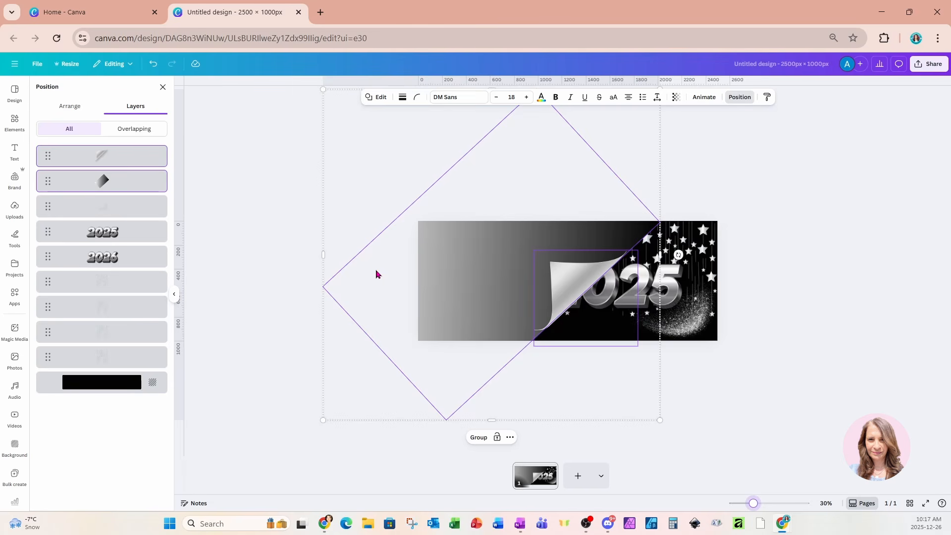
left_click_drag(376, 274, 466, 284)
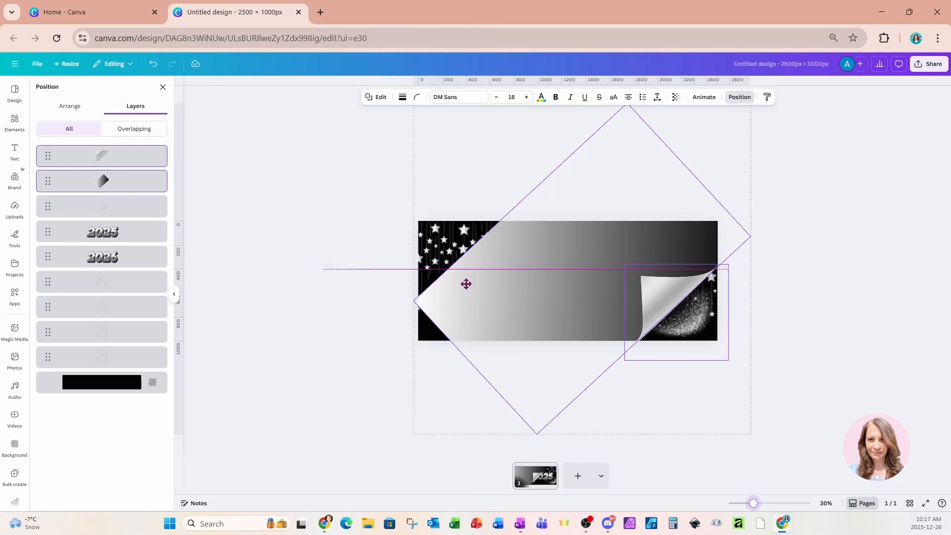
left_click_drag(466, 284, 466, 284)
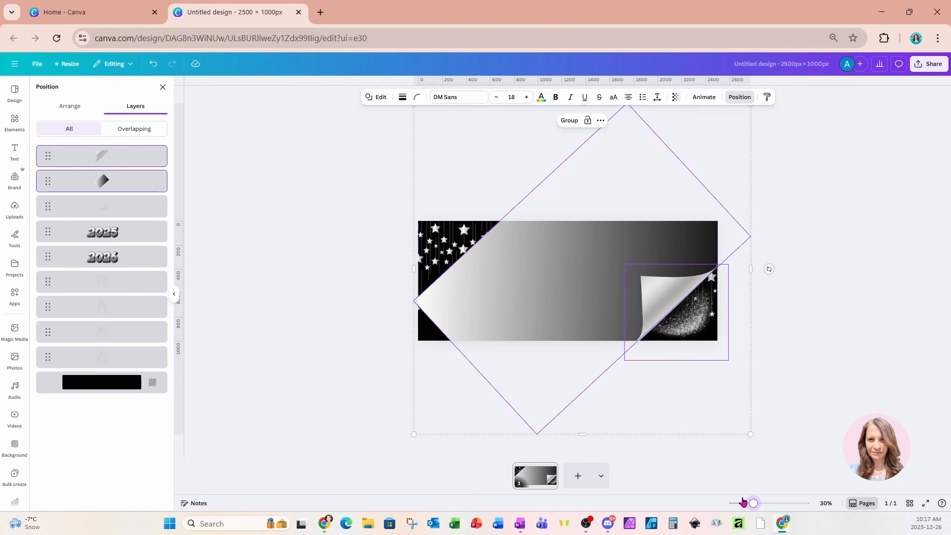
- Shrink the page curl and gradient shape together and fit the curl into the page's lower-right corner
left_click_drag(754, 503, 748, 504)
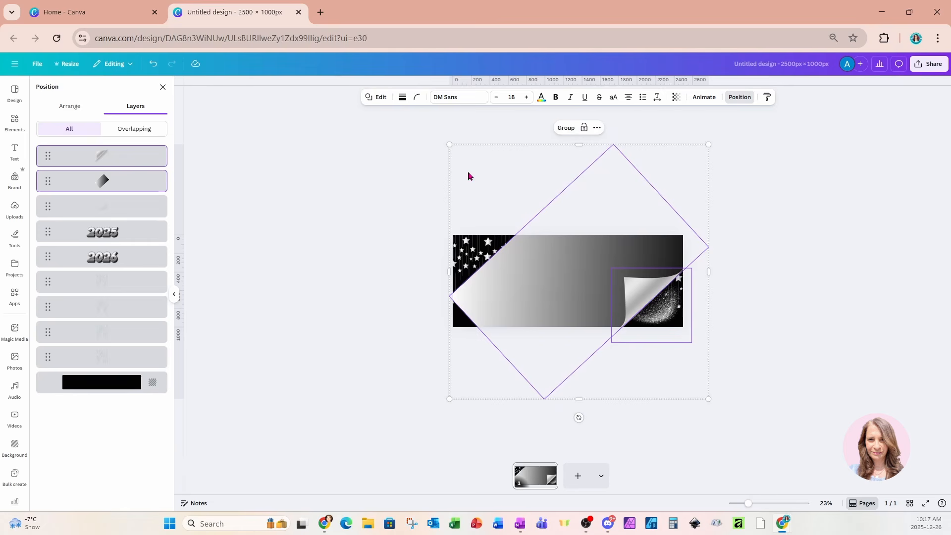
left_click_drag(451, 145, 519, 181)
left_click_drag(601, 272, 606, 257)
left_click(313, 192)
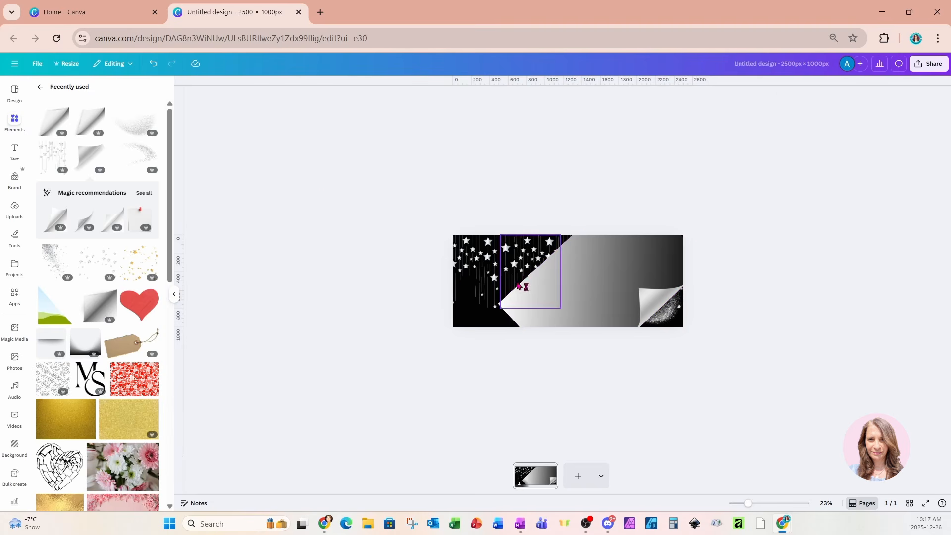
- Enlarge the gradient shape alone towards the lower left and upper left to cover the exposed stars and background
left_click(556, 287)
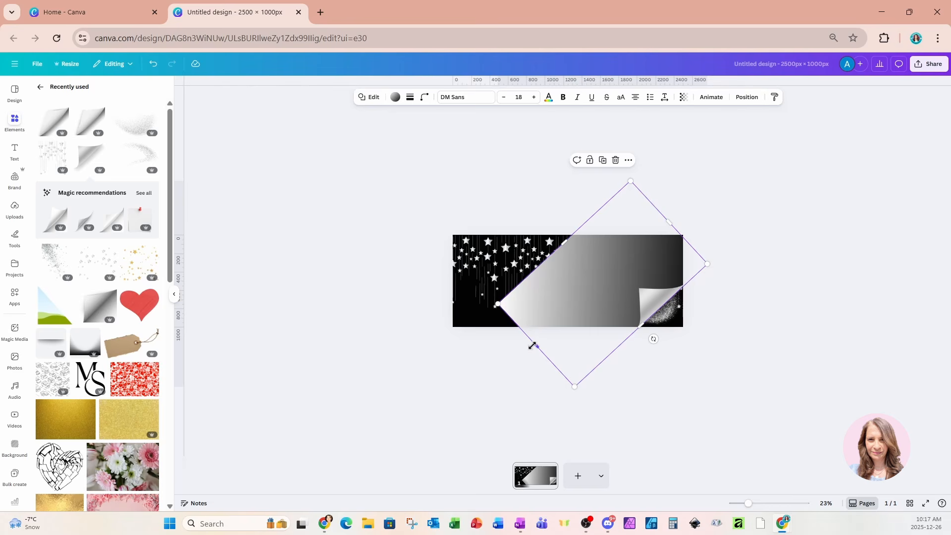
left_click_drag(532, 345, 493, 384)
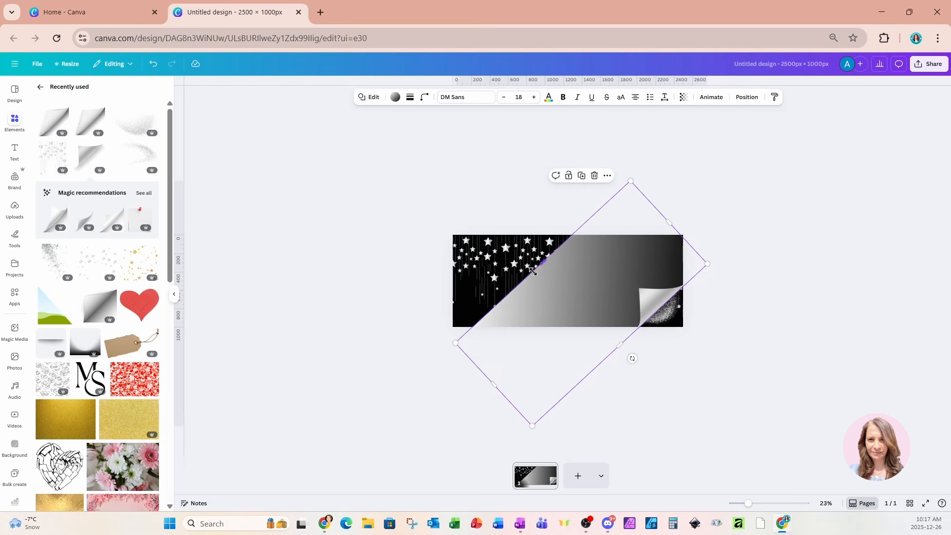
left_click_drag(541, 265, 473, 208)
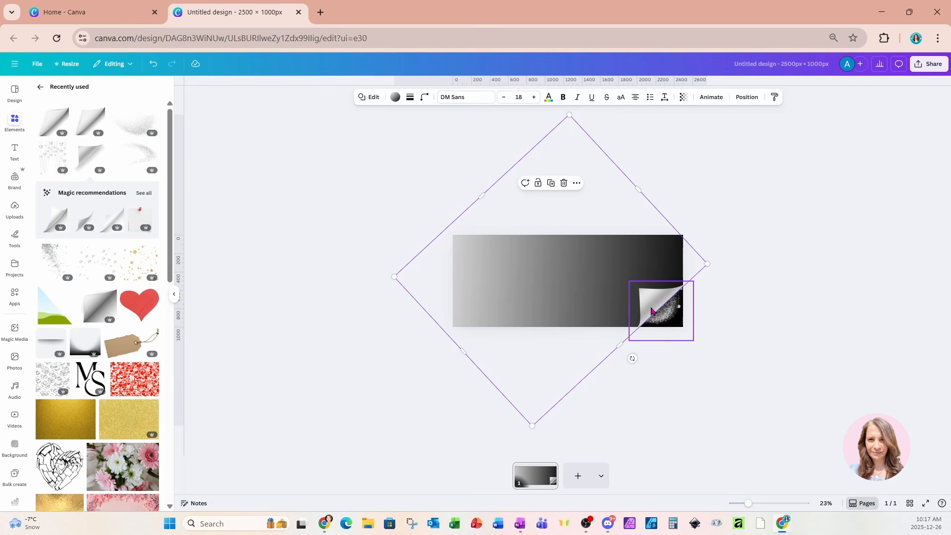
- Group the silver page curl and the gradient shape into one object
left_click(650, 307, "shift")
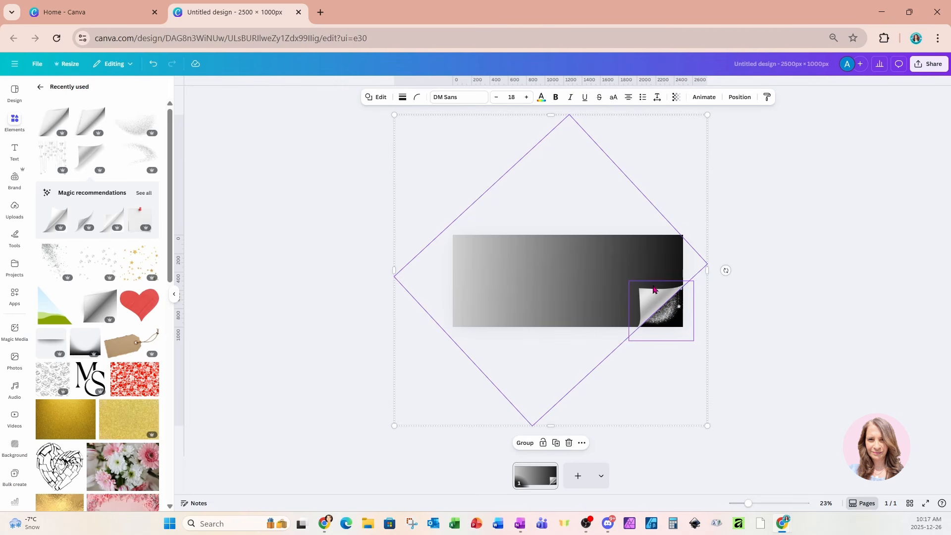
left_click(738, 97)
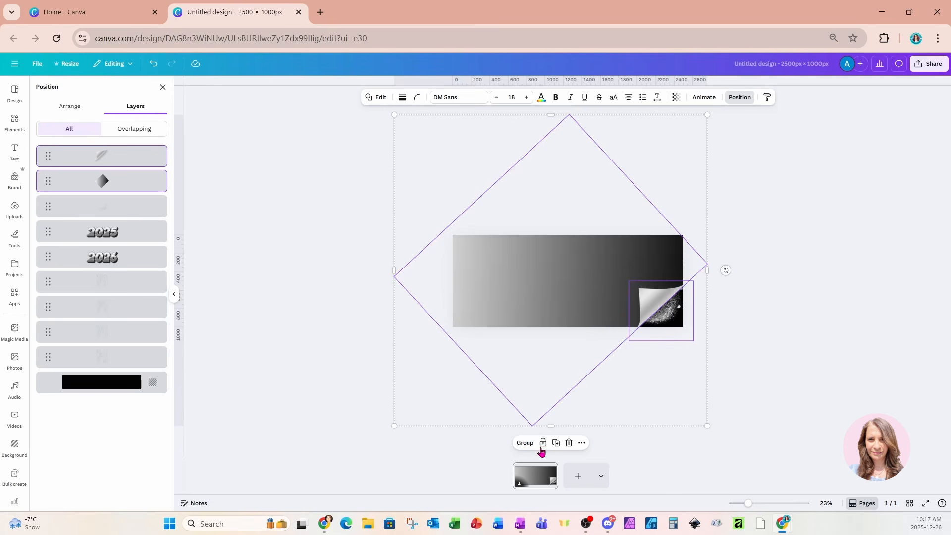
left_click(525, 446)
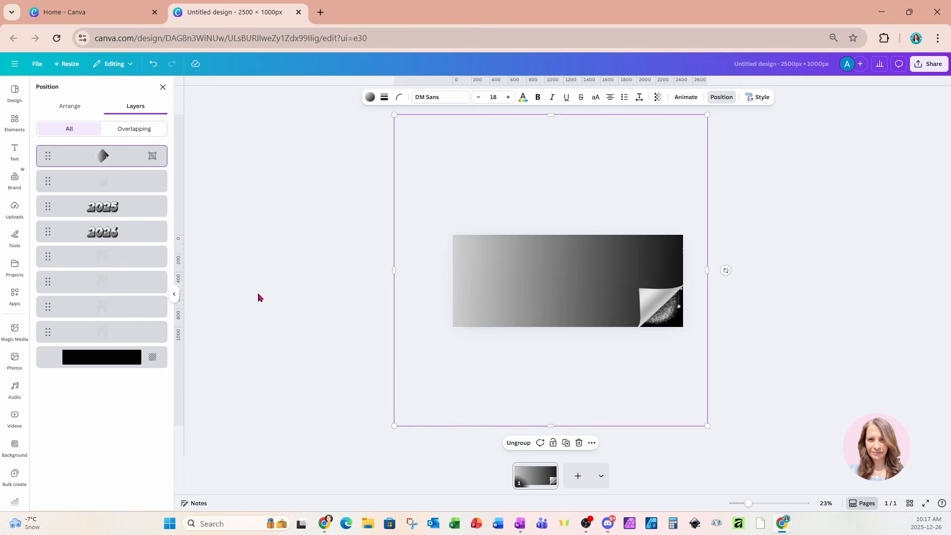
- Bring 2025 to the top of the layer stack and shift 2025 and 2026 together slightly left, clear of the page curl
left_click(109, 213)
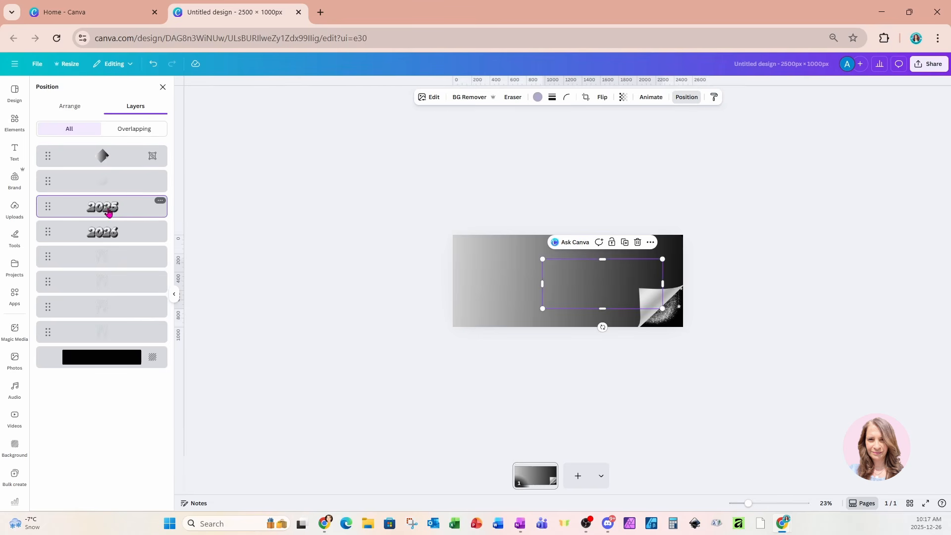
left_click_drag(109, 213, 107, 157)
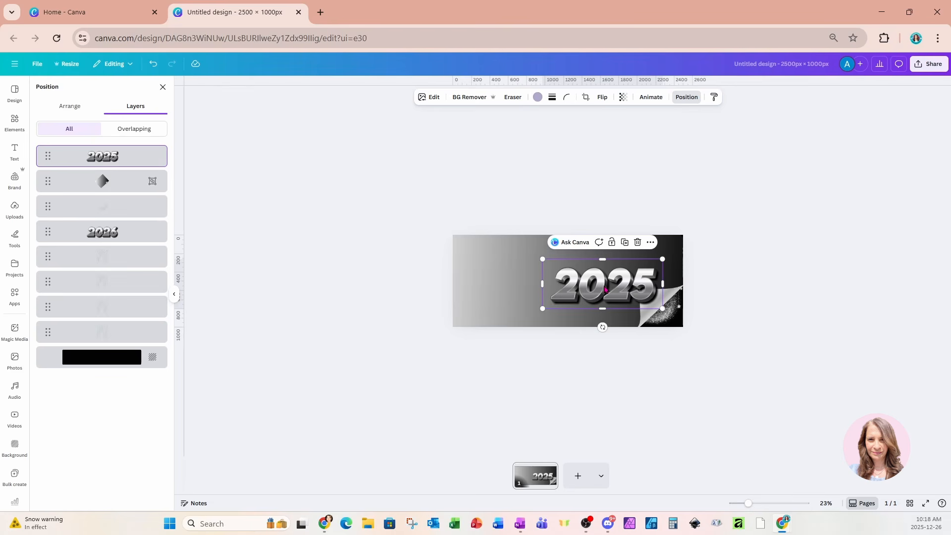
left_click(141, 242, "shift")
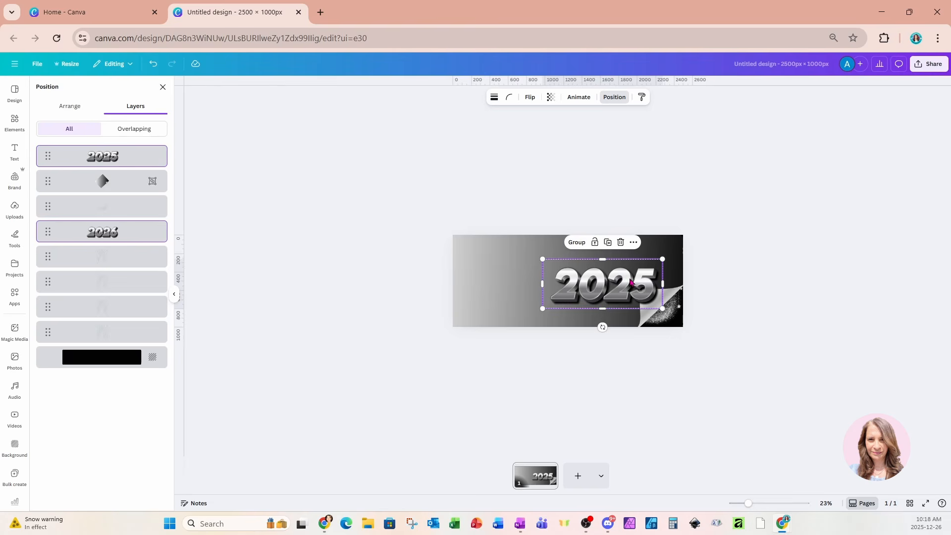
left_click_drag(630, 282, 608, 279)
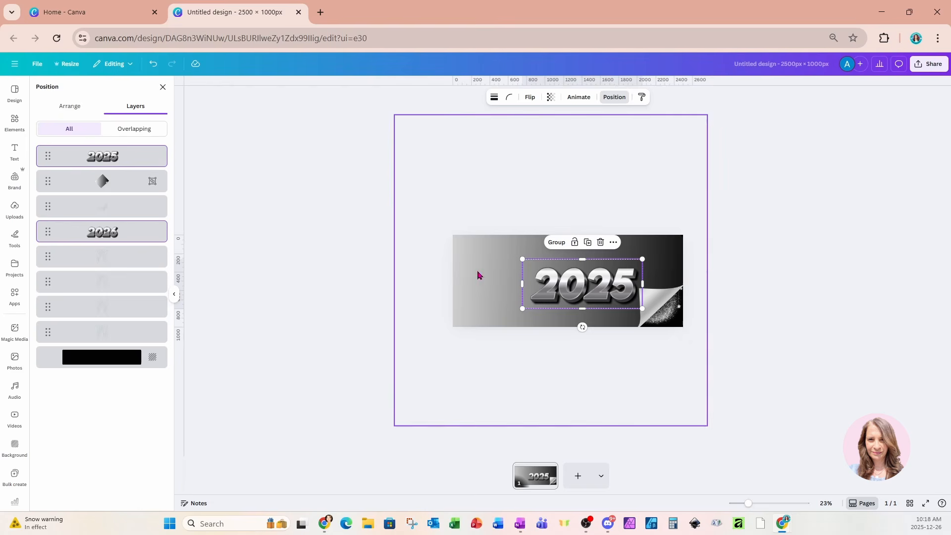
- Add a left-aligned heading reading "Good bye" to the left of 2025 and enlarge it to font size 136
left_click(15, 151)
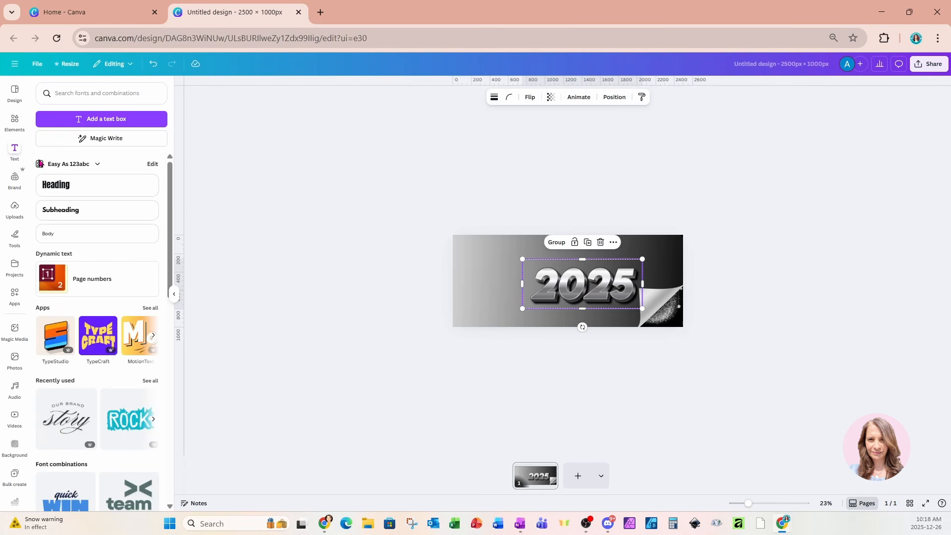
left_click(56, 185)
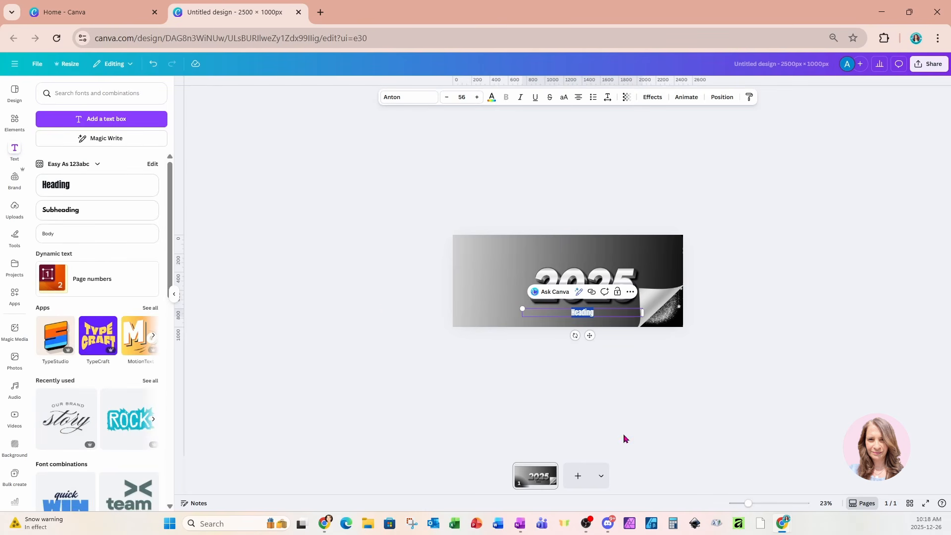
left_click_drag(748, 503, 767, 503)
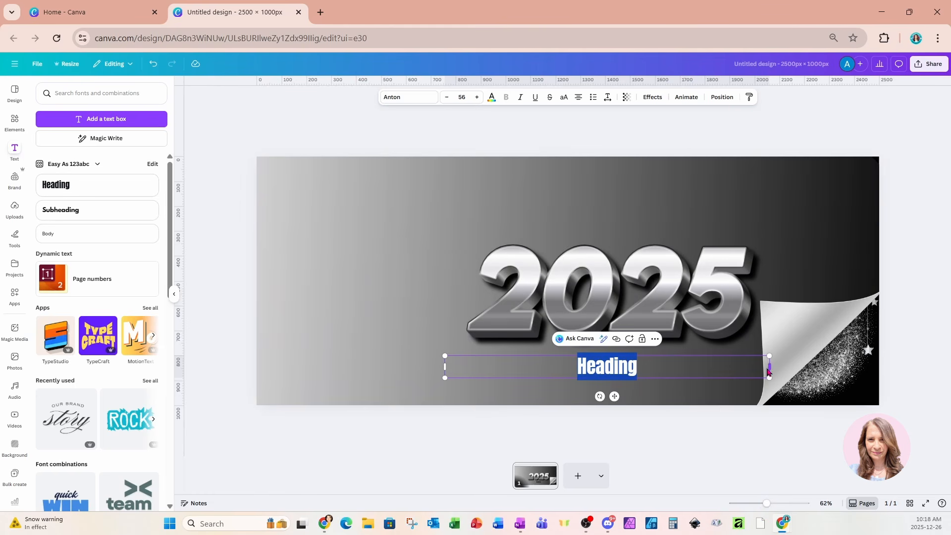
left_click_drag(769, 369, 558, 369)
left_click_drag(508, 396, 324, 253)
type("Goo")
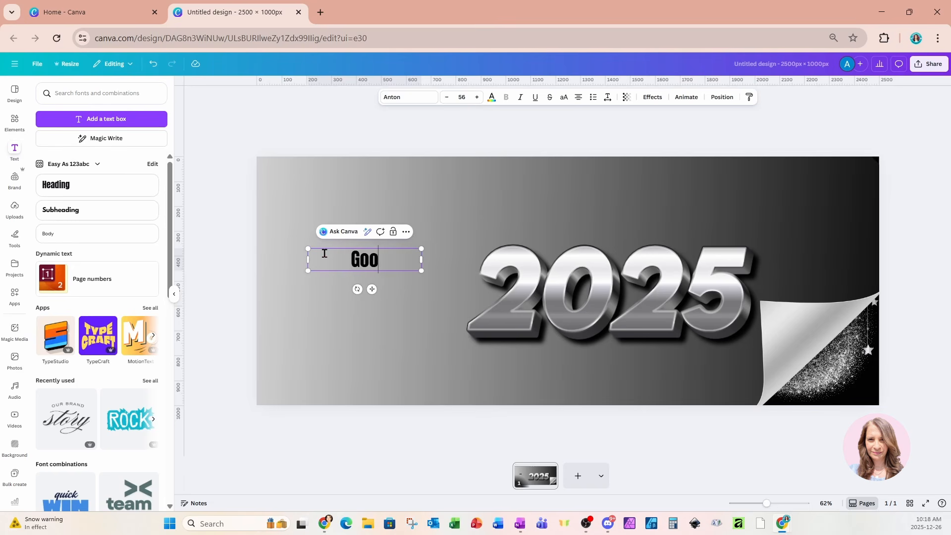
type("d bye")
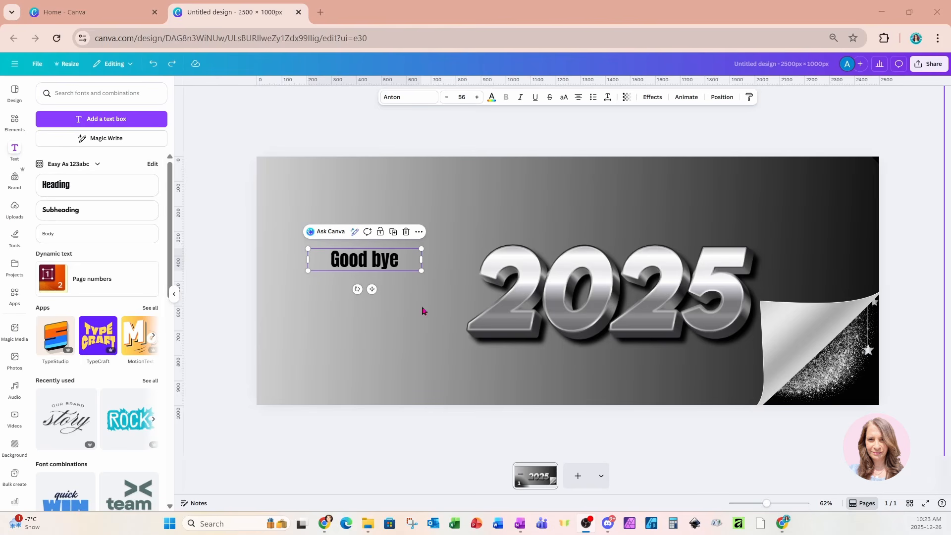
left_click(578, 97)
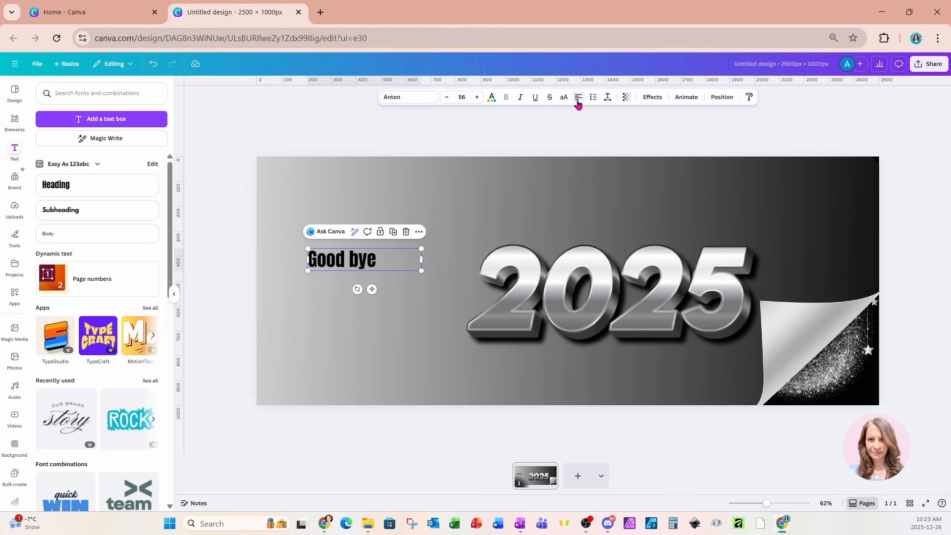
left_click_drag(422, 259, 441, 293)
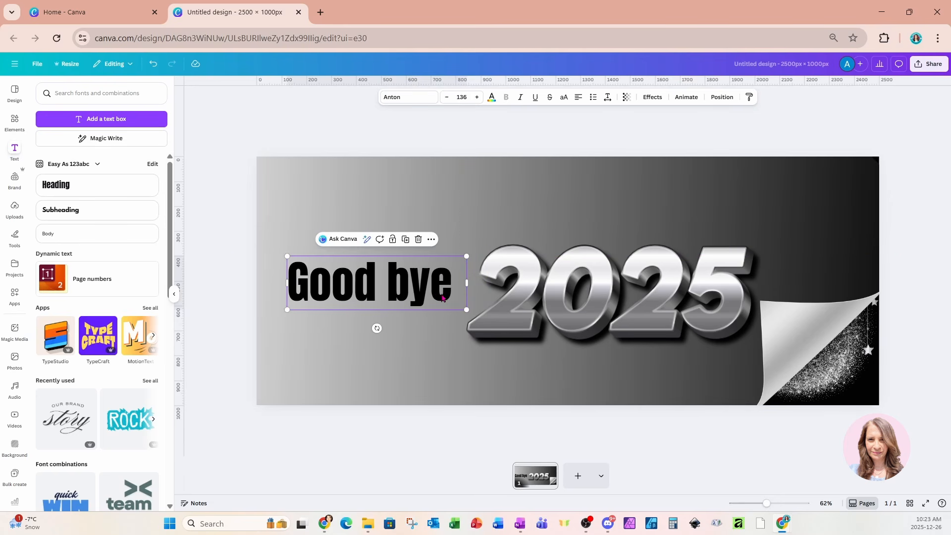
- Color the "Good bye" text with the metallic gold default gradient and set the gradient style to diagonal
left_click(492, 98)
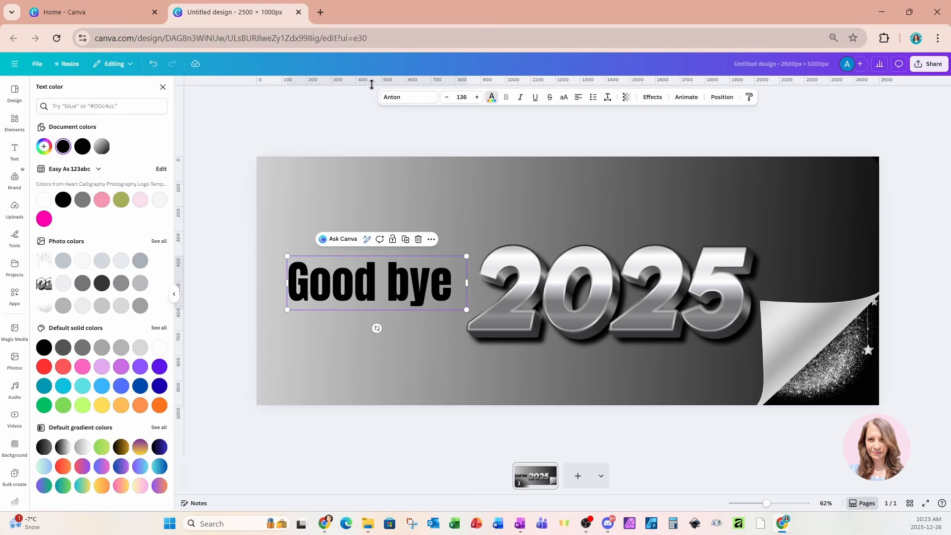
left_click(159, 428)
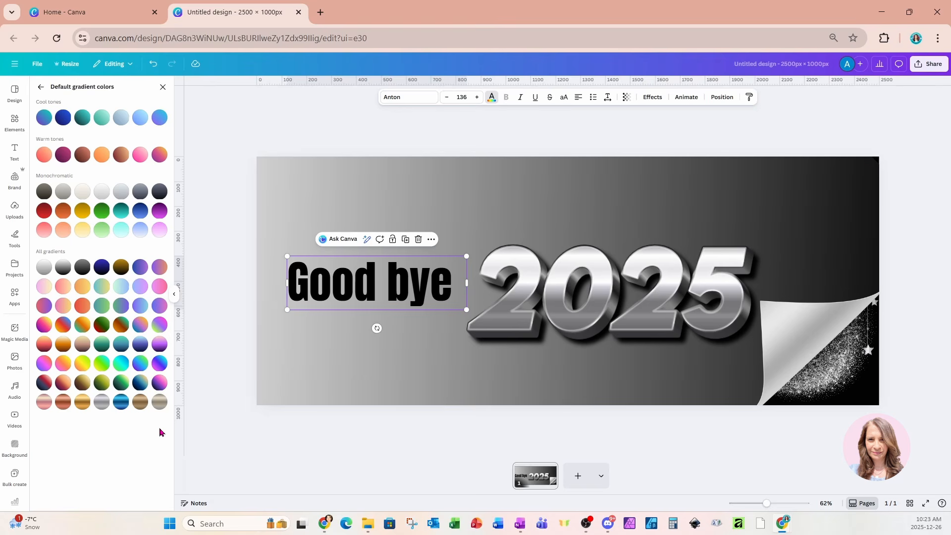
left_click(81, 403)
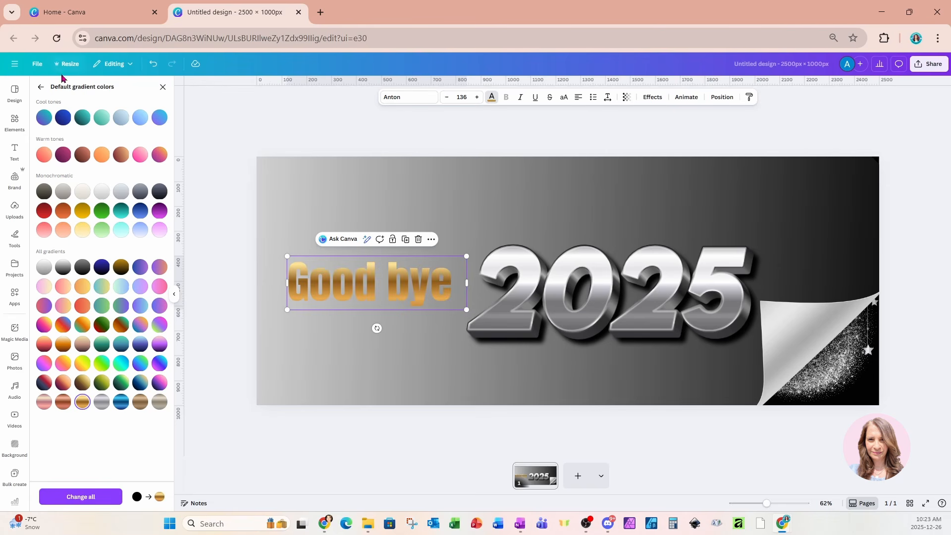
left_click(41, 86)
left_click(43, 146)
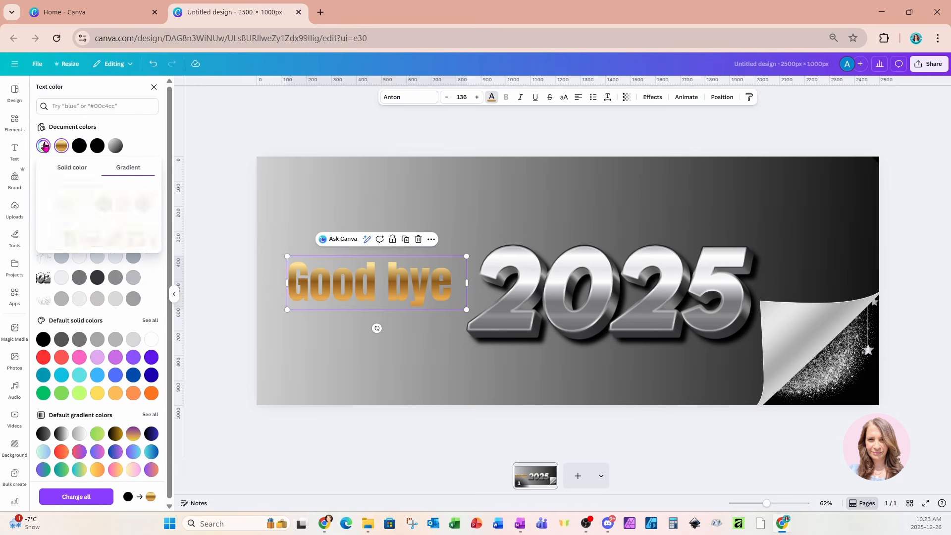
left_click(98, 240)
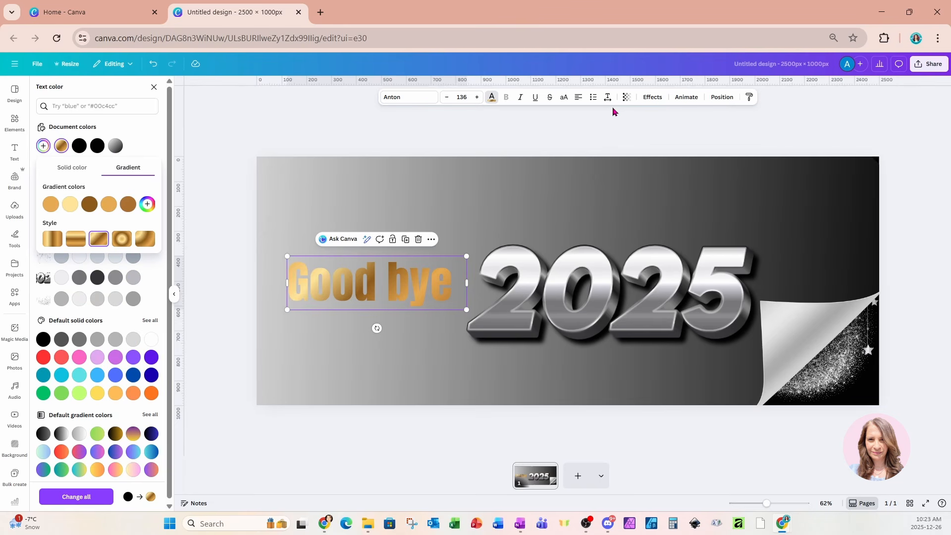
- Apply the Outline effect to the "Good bye" text with a white outline
left_click(652, 98)
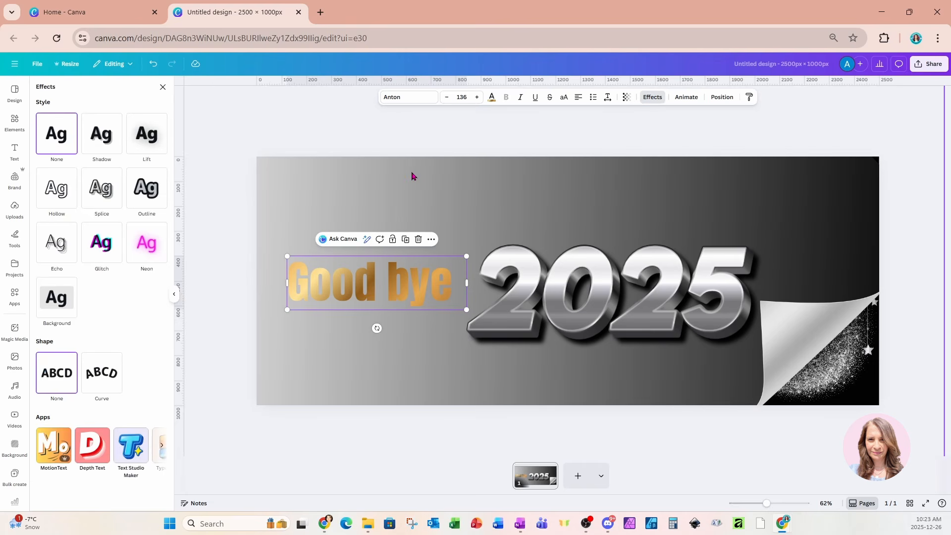
left_click(151, 187)
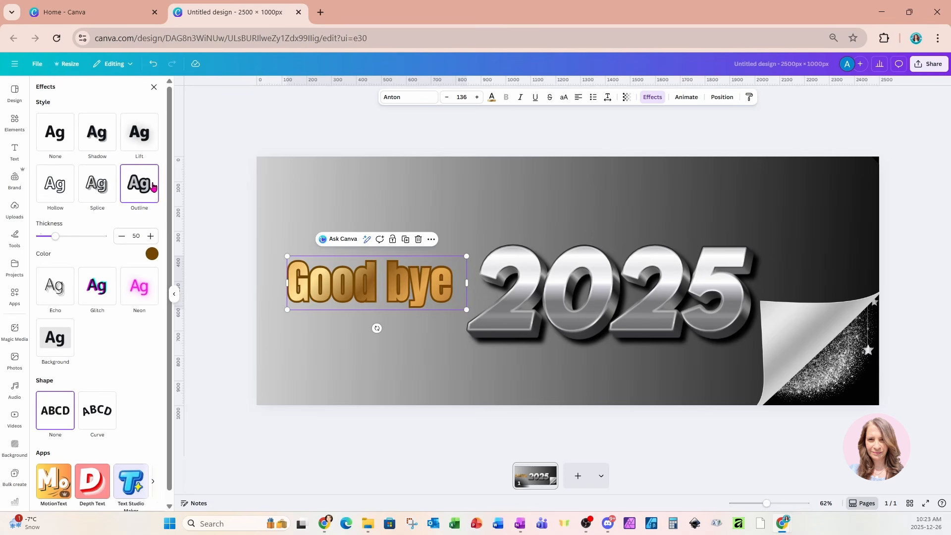
left_click(152, 253)
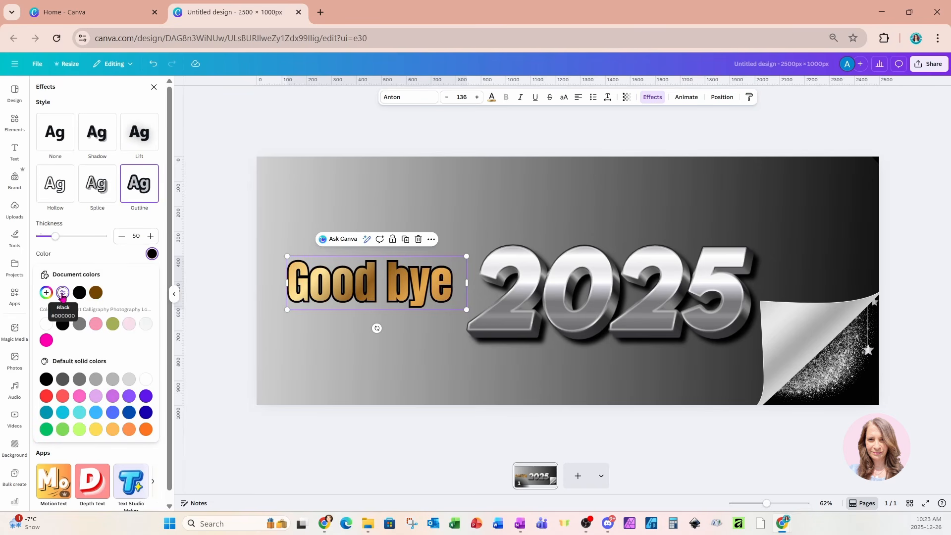
left_click(47, 325)
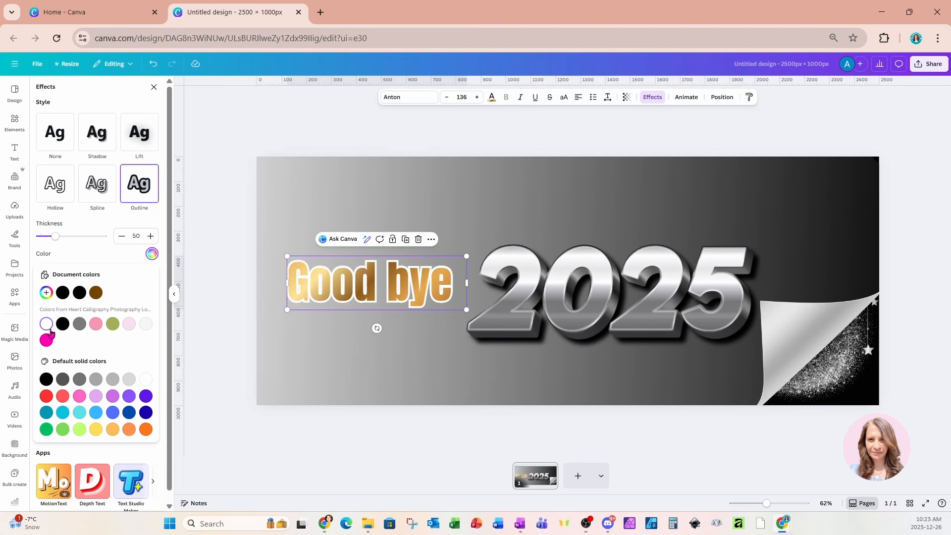
- Duplicate the "Good bye" text directly over the original, change the copy to "Hello", and enlarge it to font size 258
left_click(406, 241)
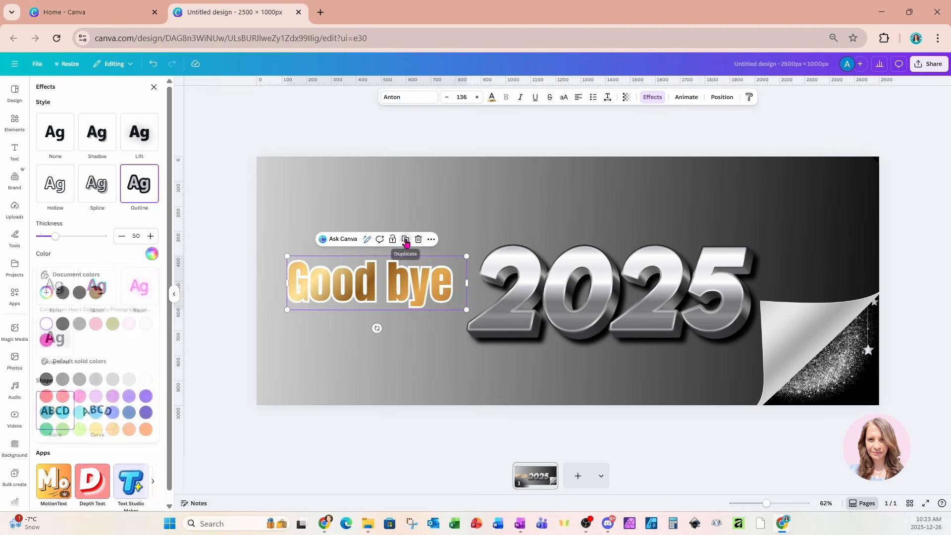
left_click_drag(408, 274, 403, 270)
double_click(398, 281)
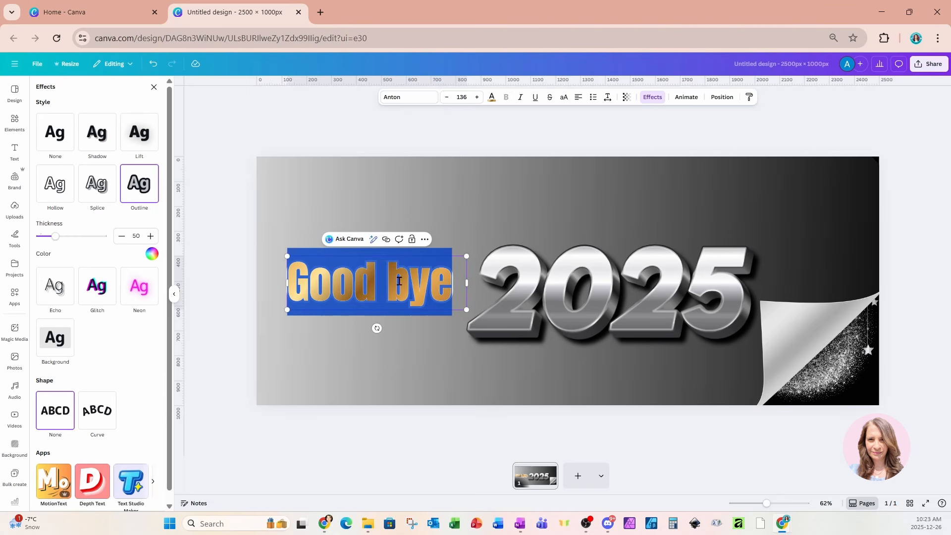
type("Hello")
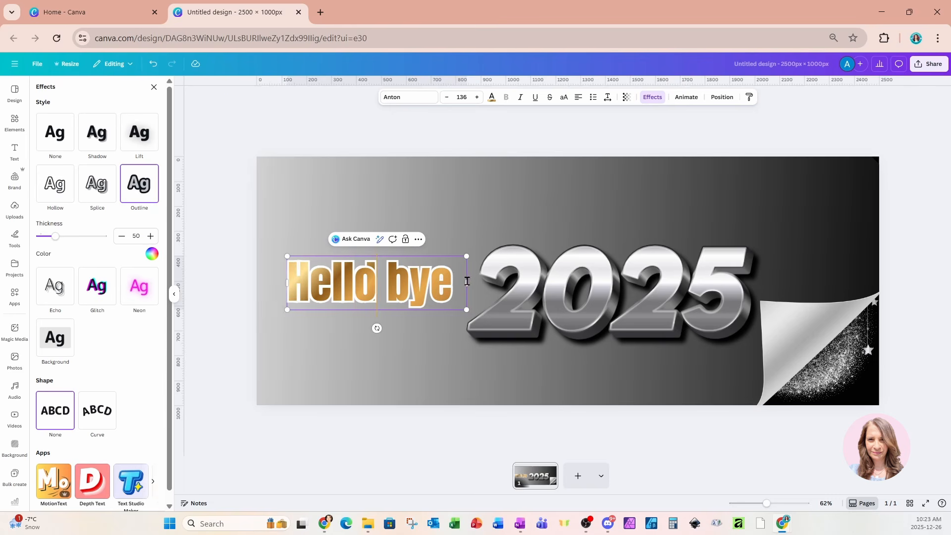
left_click_drag(466, 285, 442, 340)
left_click_drag(440, 256, 471, 236)
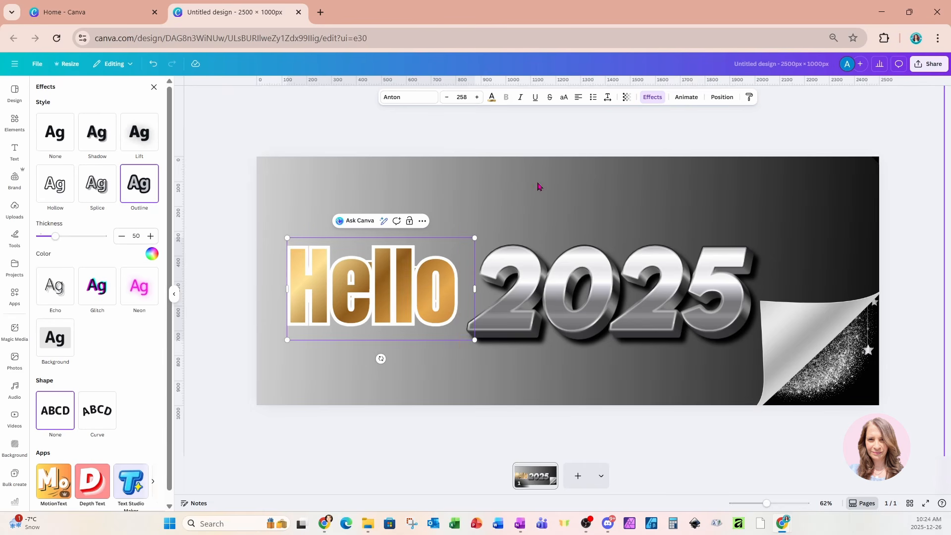
- Move the "Hello" layer beneath the gradient page group and glitter, directly above the 2026 layer
left_click(721, 98)
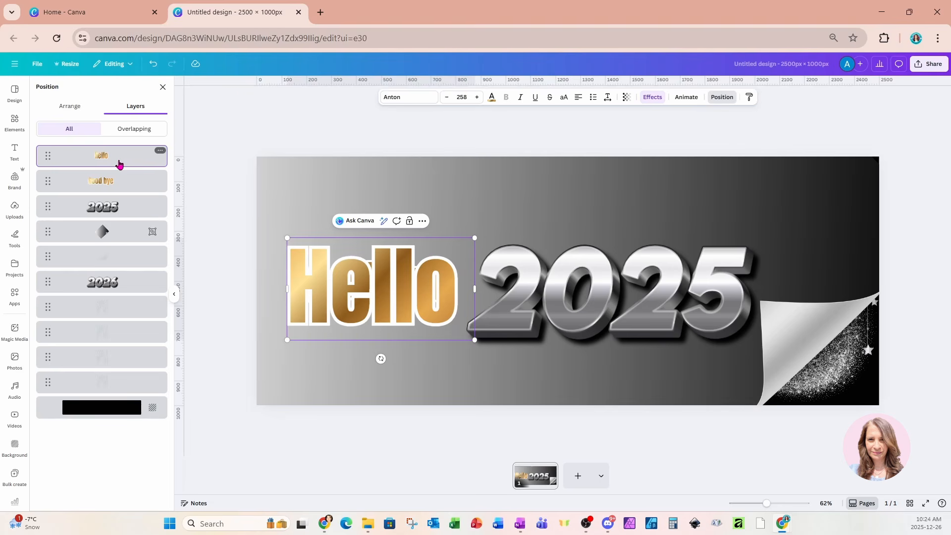
left_click_drag(119, 164, 119, 260)
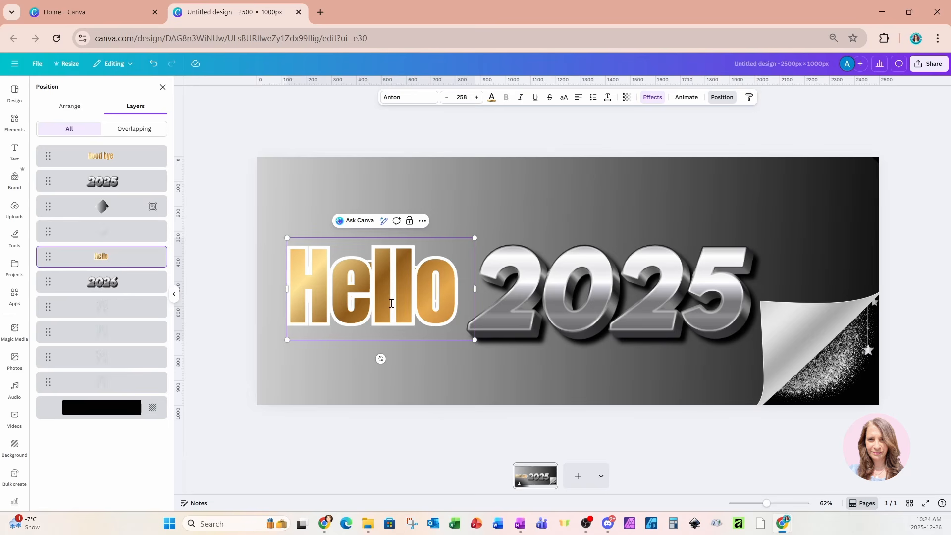
mouse_move(156, 260)
- Enlarge the "Good bye" text to about font size 161 so it fills the space left of 2025
left_click(117, 159)
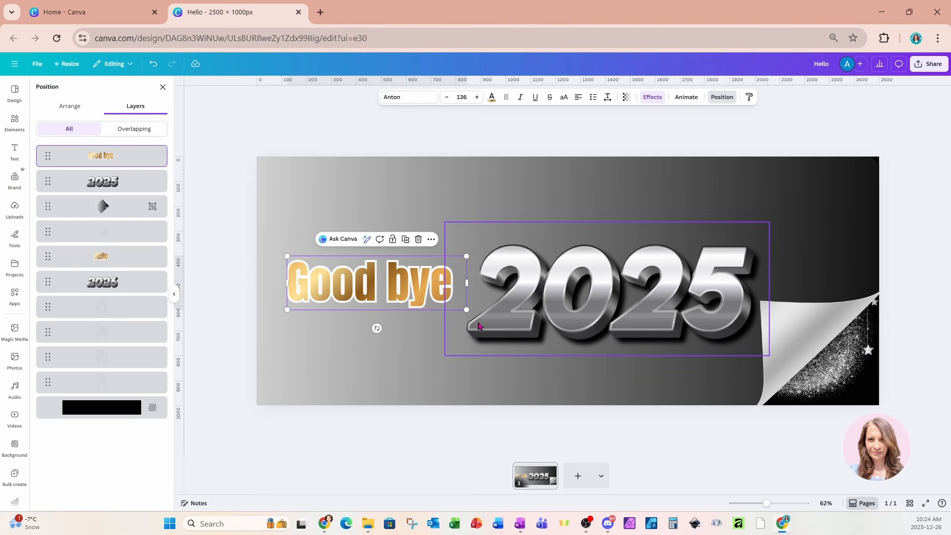
left_click_drag(467, 309, 475, 312)
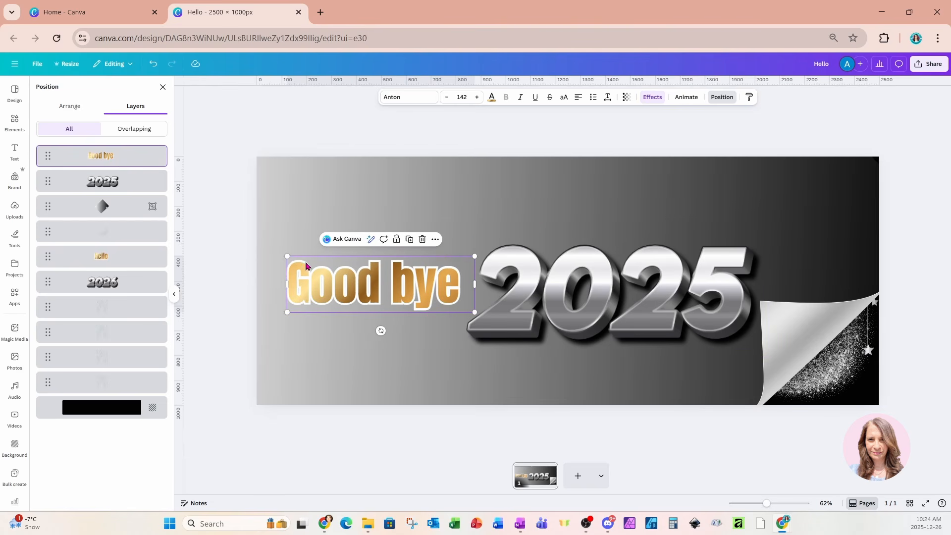
left_click_drag(288, 256, 270, 251)
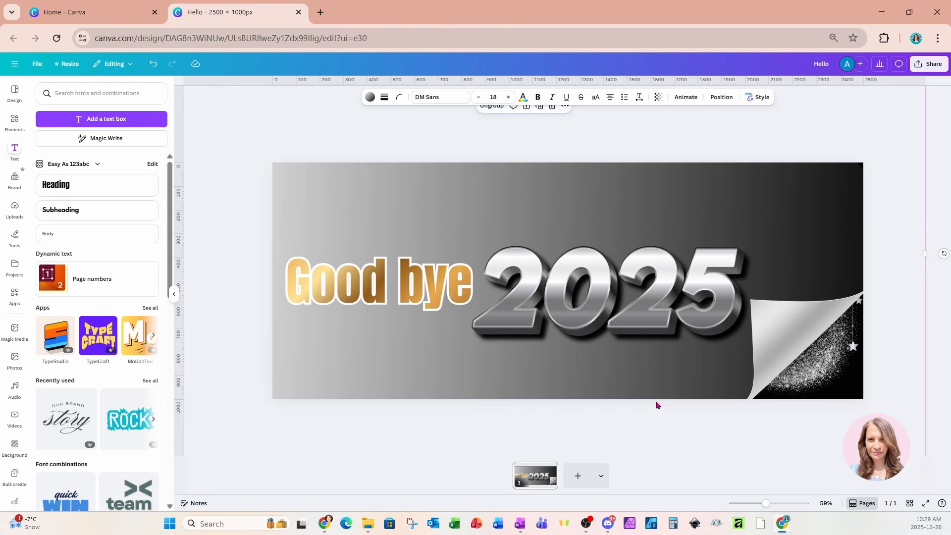
- Group the "Good bye" text, the 2025 graphic and the gradient page group into a single group
left_click(722, 97)
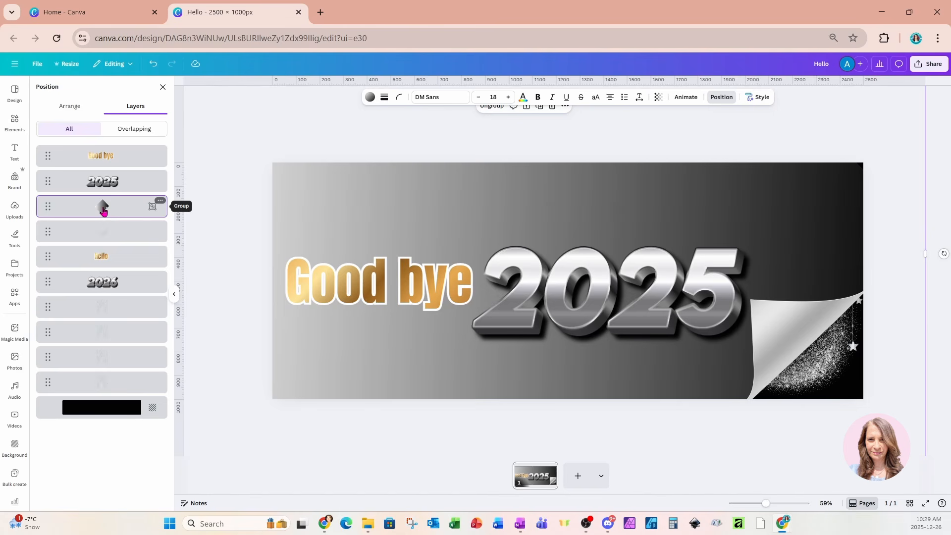
left_click(103, 164)
left_click(107, 183, "shift")
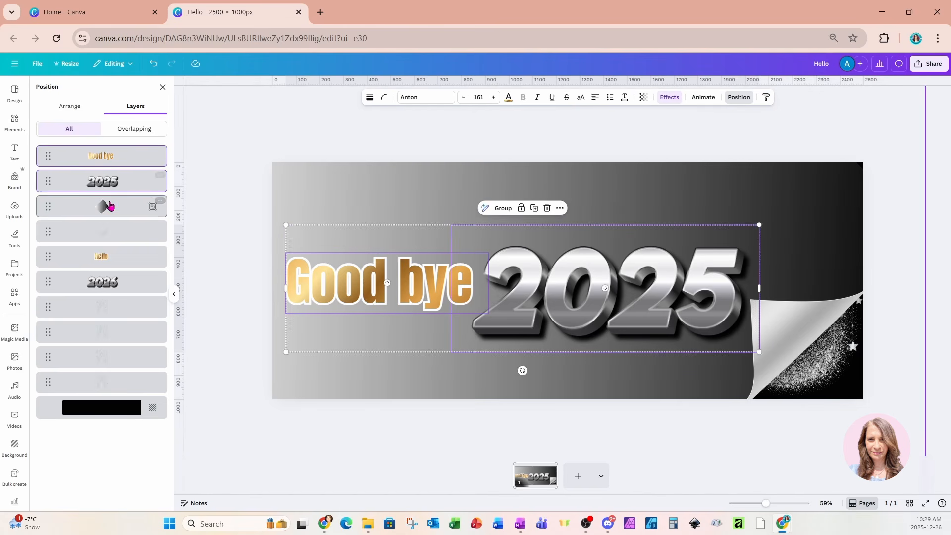
left_click(110, 207, "shift")
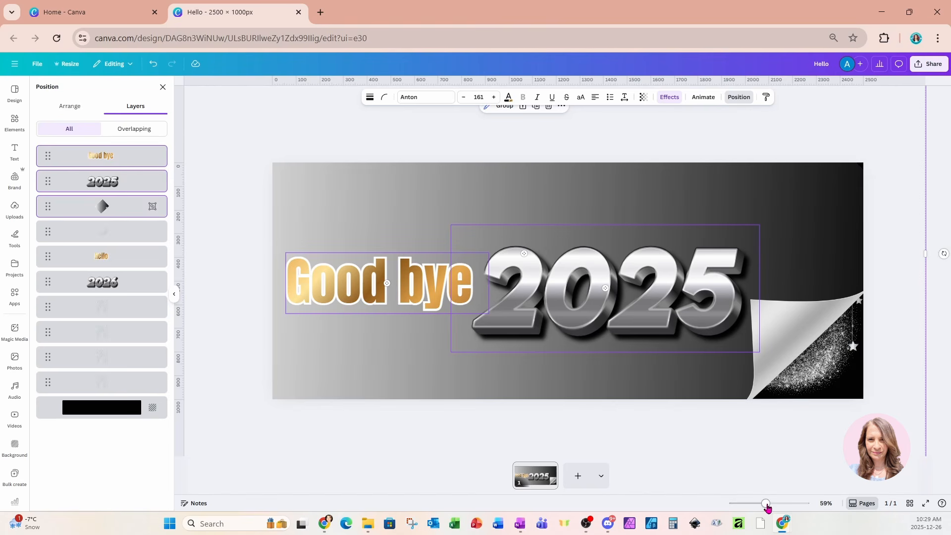
left_click_drag(767, 504, 744, 505)
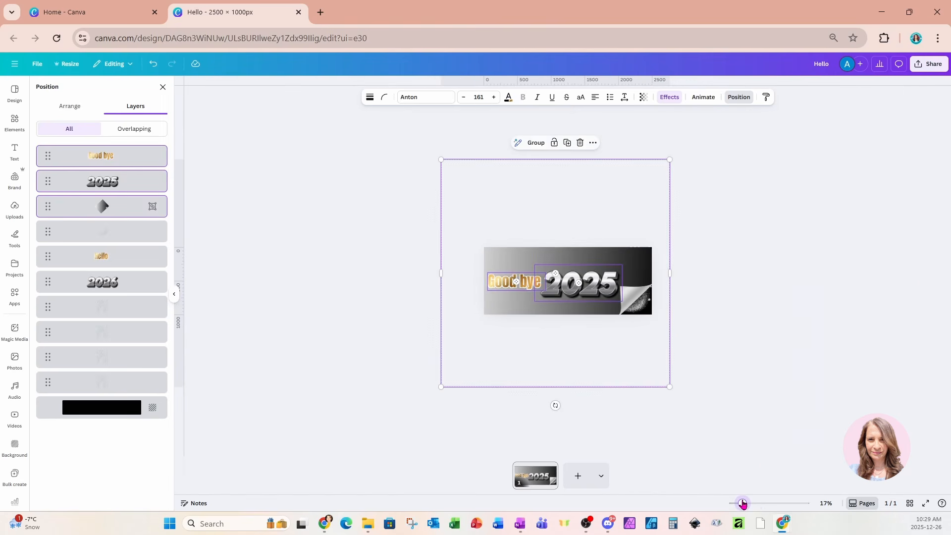
left_click(533, 148)
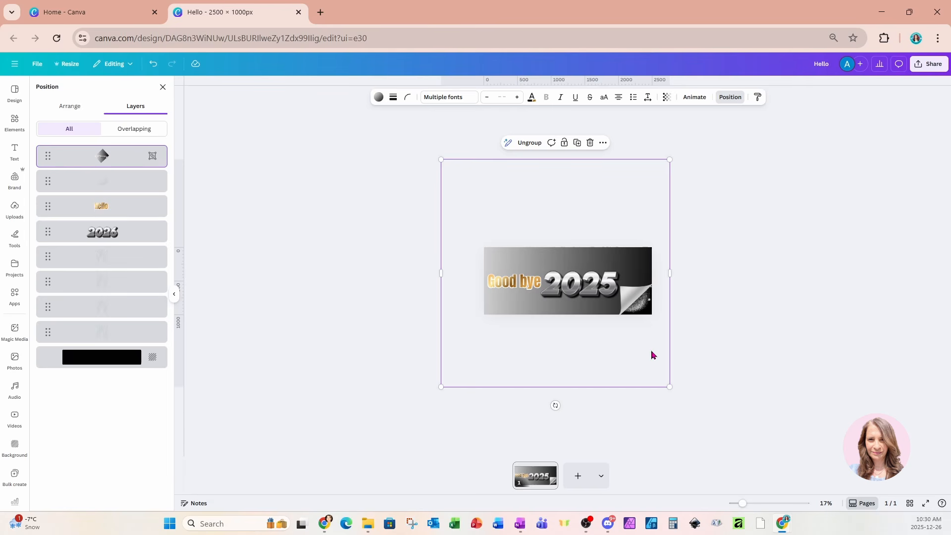
- Duplicate the page and, on the copy, enlarge and shift the gradient page group until only its curl covers the banner's upper-left corner
left_click(538, 482)
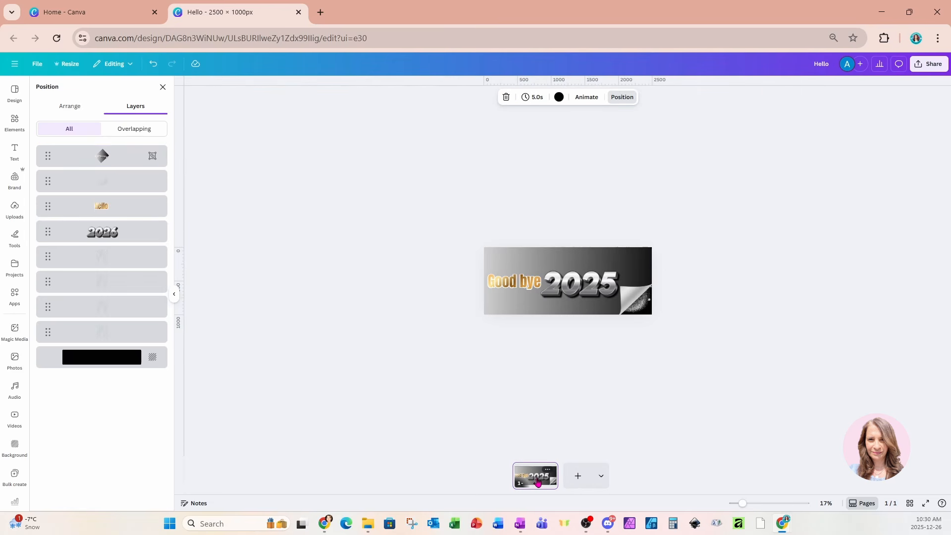
key("ctrl+d")
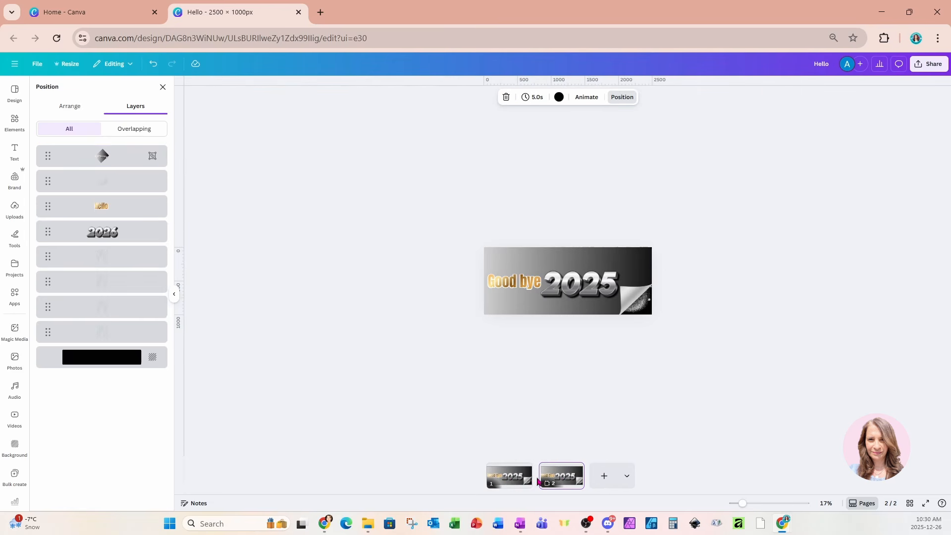
left_click(110, 159)
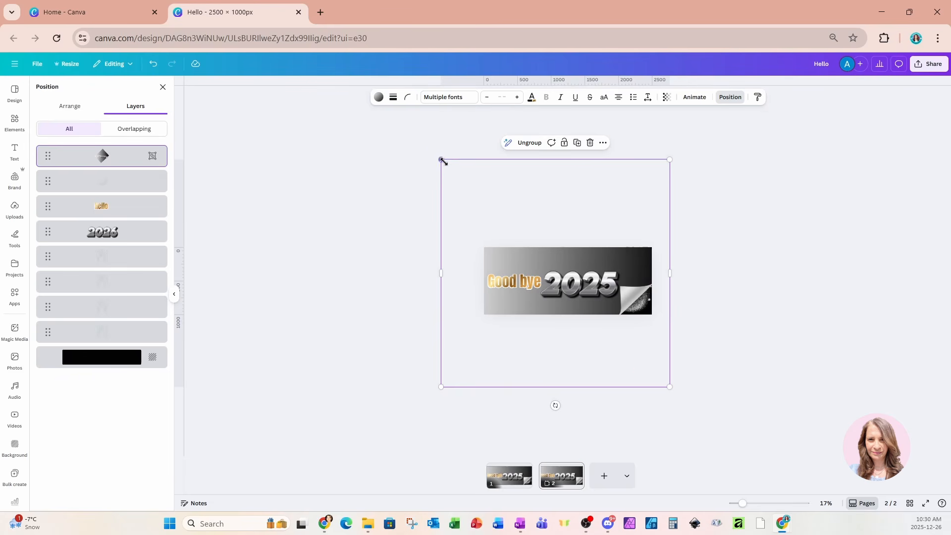
left_click_drag(442, 159, 249, 60)
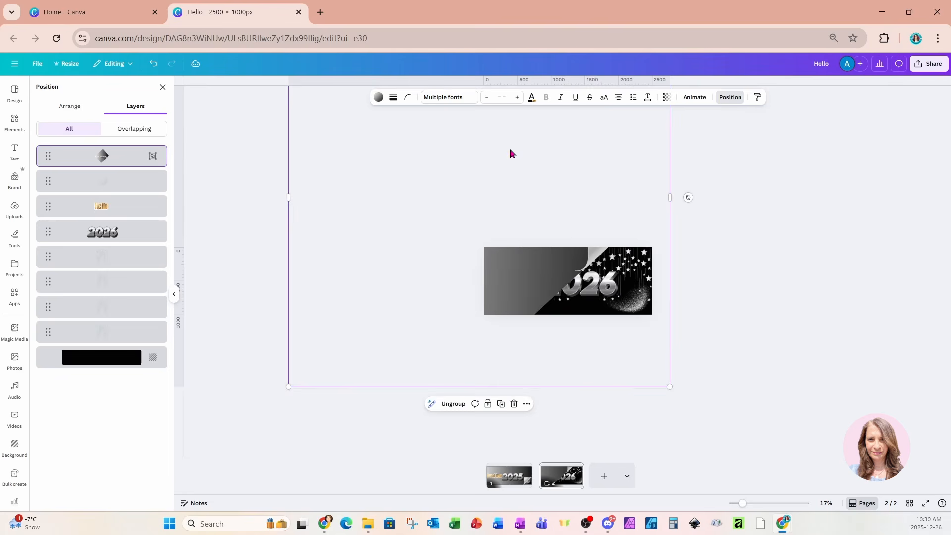
left_click_drag(512, 153, 409, 180)
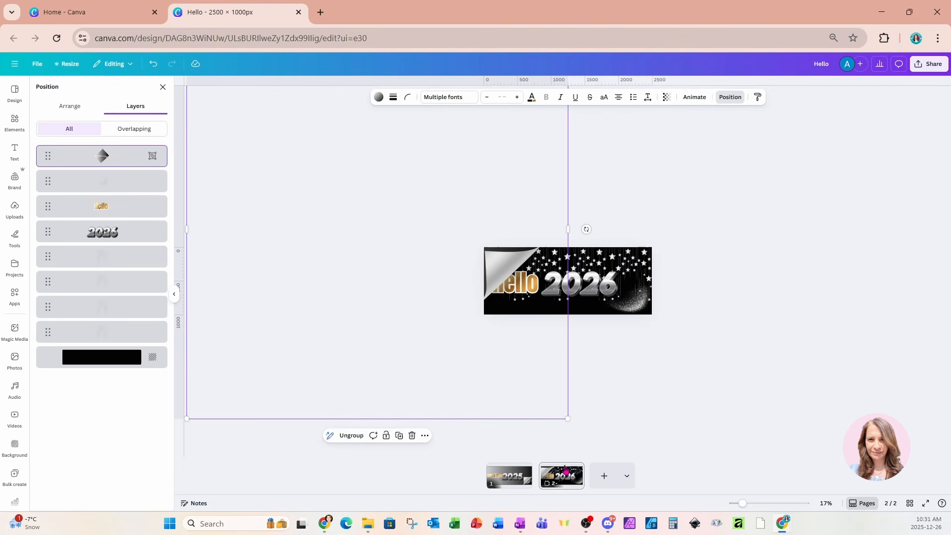
- Move the "Hello" text and 2026 graphic together to the right on page 2, clear of the page curl
left_click(111, 207)
left_click(114, 231, "shift")
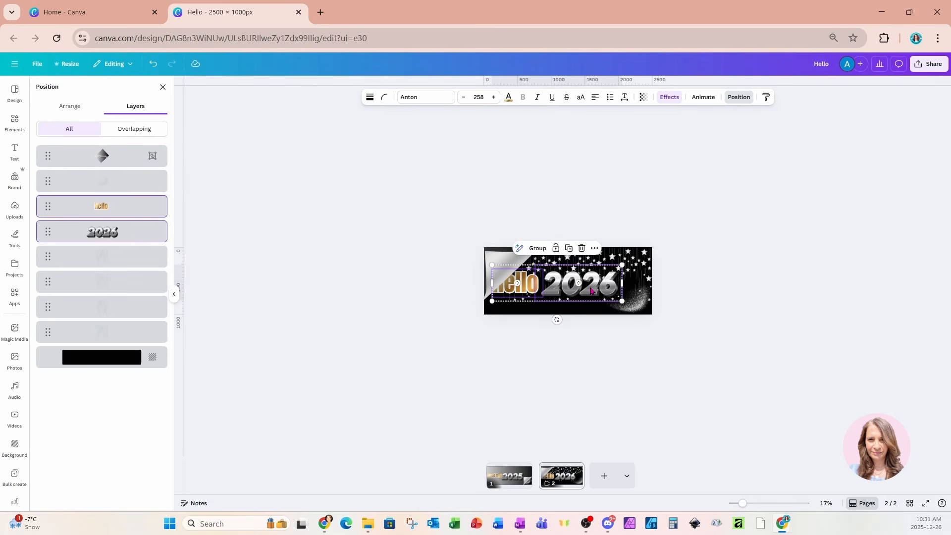
left_click_drag(593, 290, 608, 288)
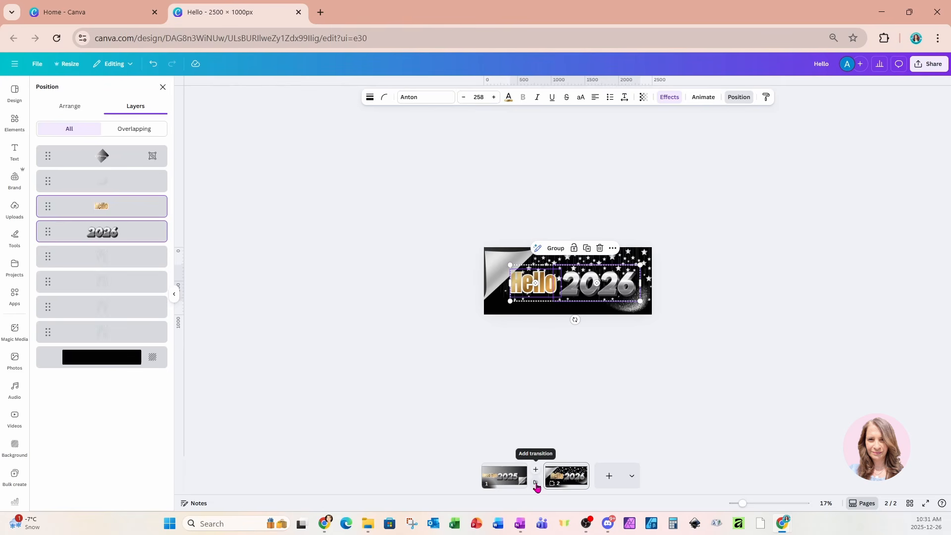
- Add a Match & Move transition between pages 1 and 2 with a duration of 1.9 seconds
left_click(536, 485)
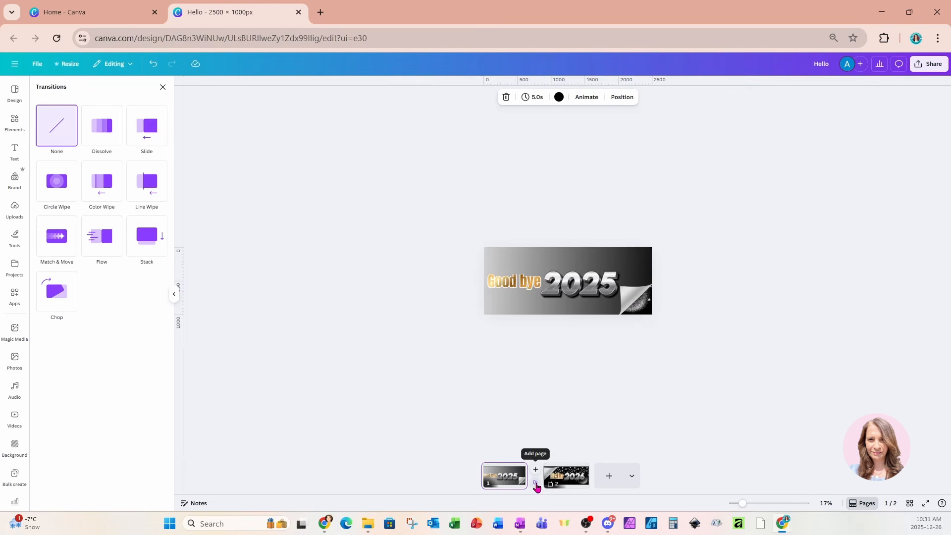
left_click(55, 247)
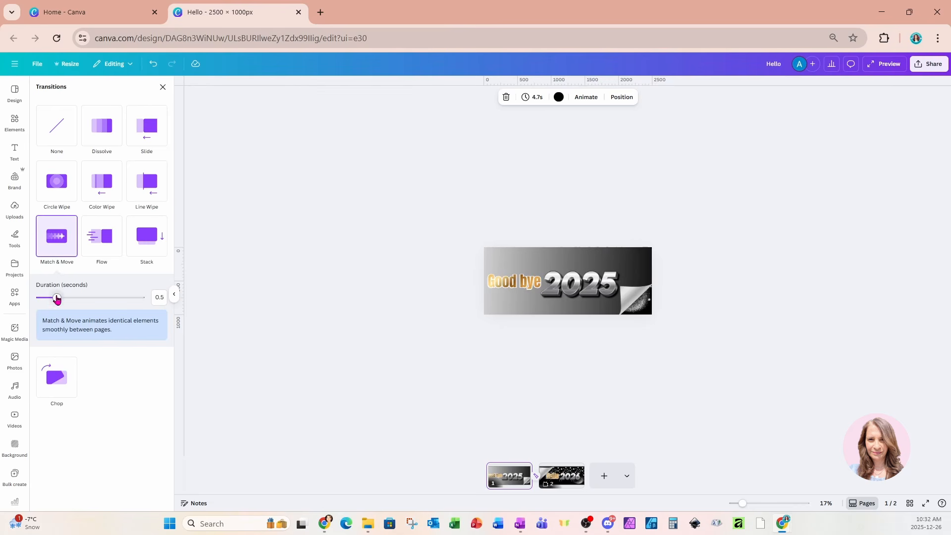
left_click_drag(57, 298, 116, 300)
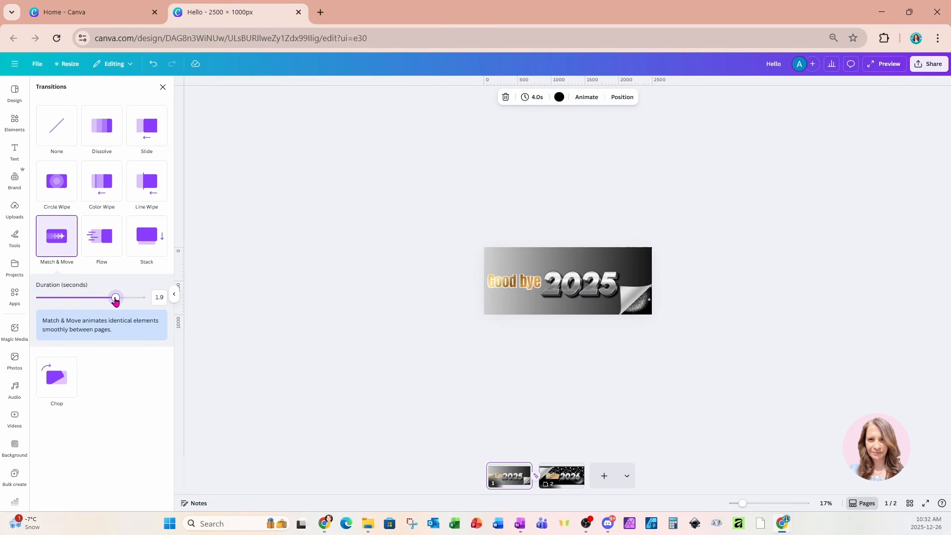
- Preview the Match & Move transition between the two pages at a larger canvas view
mouse_move(62, 239)
left_click_drag(742, 503, 765, 503)
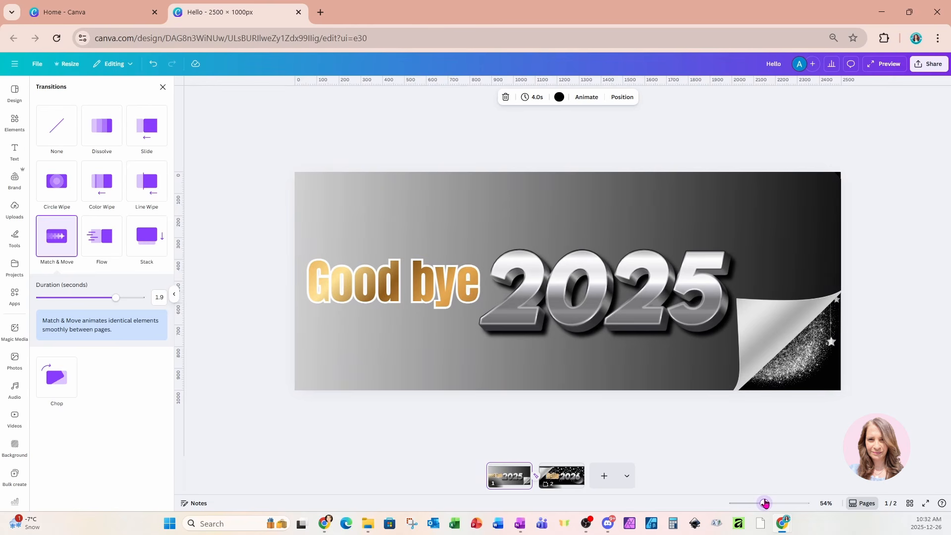
left_click(59, 237)
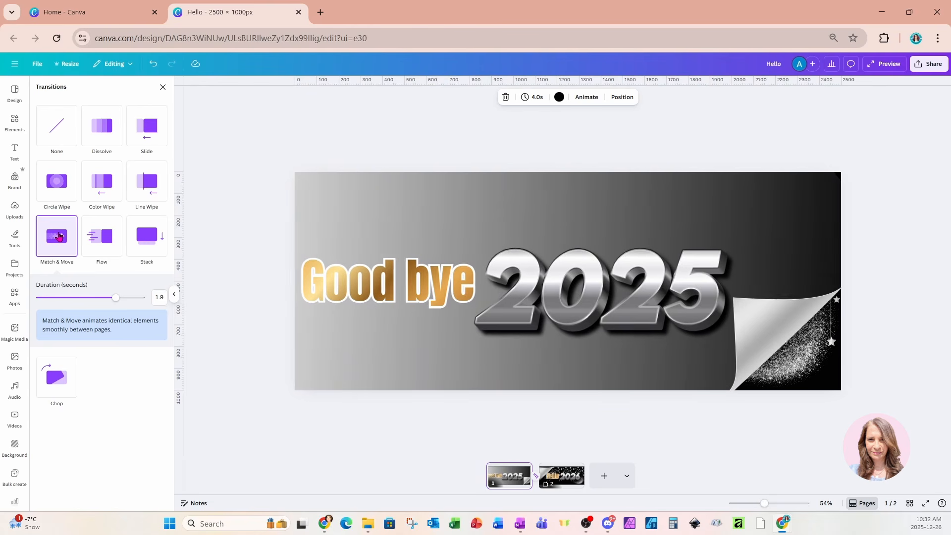